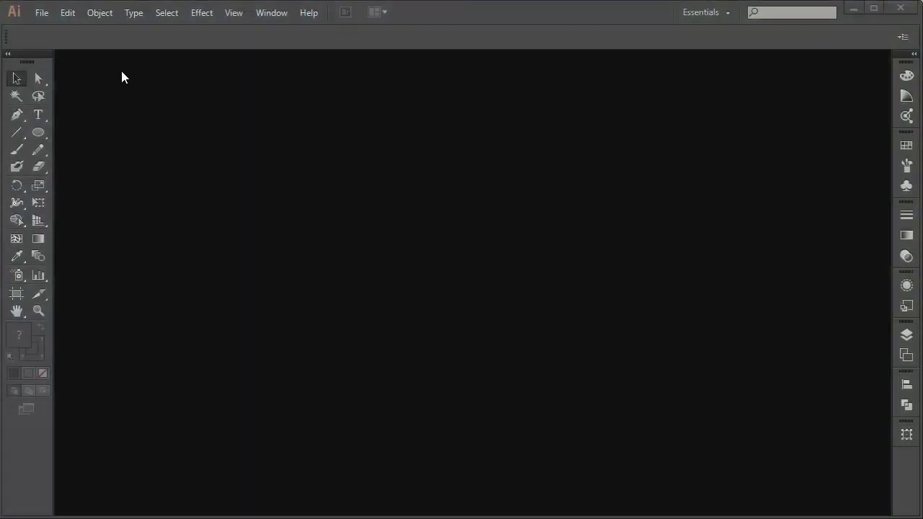
Step: Create a blank RGB document at the default 800 px width and 600 px height
{"action": "left_click", "coordinate": [50, 17]}
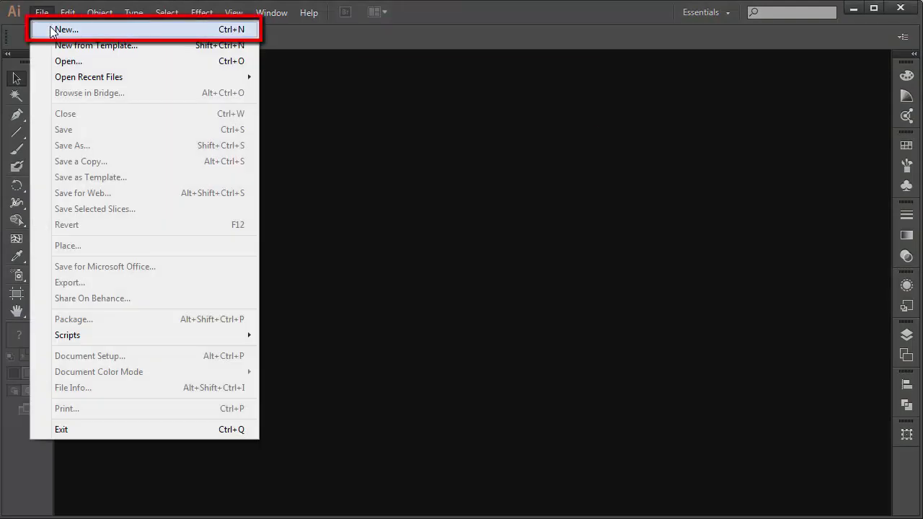
{"action": "left_click", "coordinate": [51, 29]}
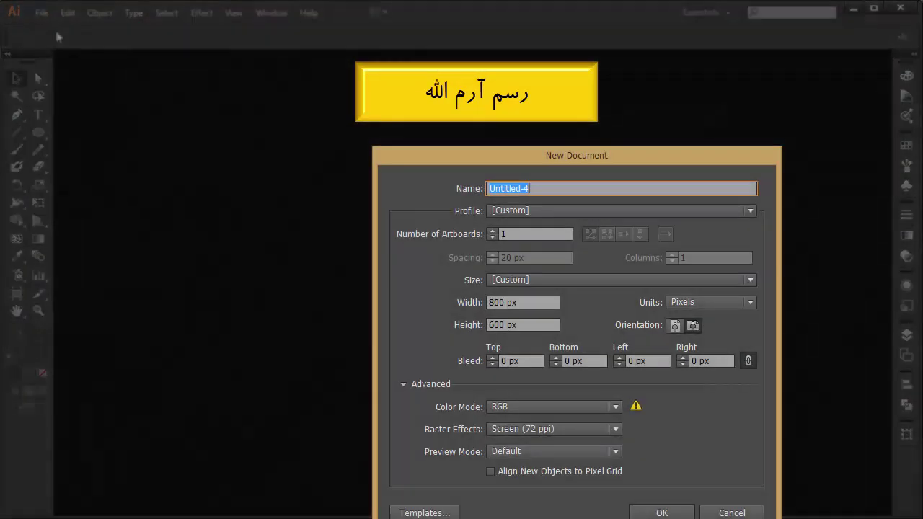
{"action": "left_click", "coordinate": [505, 302]}
{"action": "left_click", "coordinate": [504, 324]}
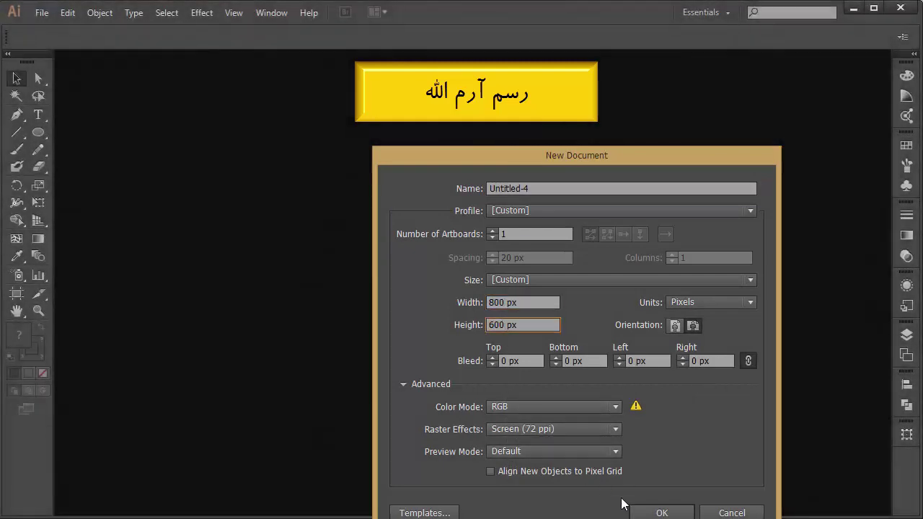
{"action": "left_click", "coordinate": [659, 512]}
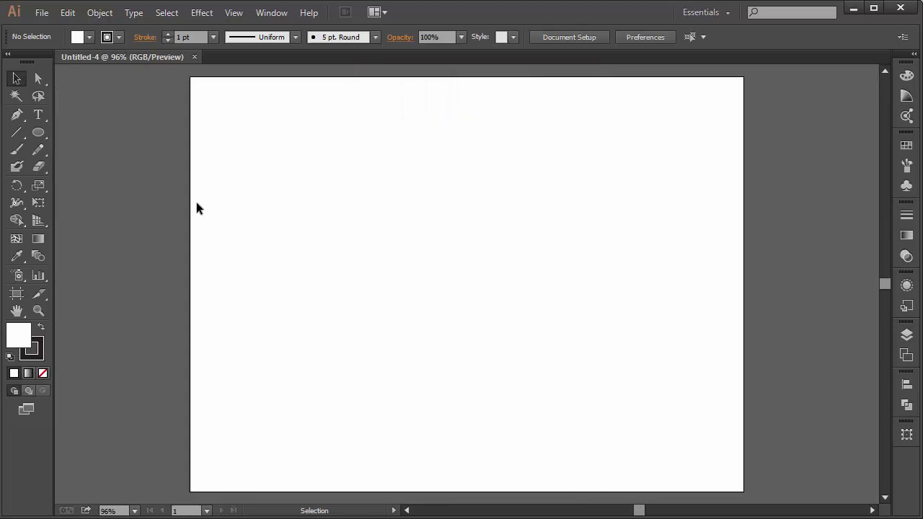
Step: With the Ellipse tool and black fill, create a 250 × 250 px circle
{"action": "left_click", "coordinate": [39, 134]}
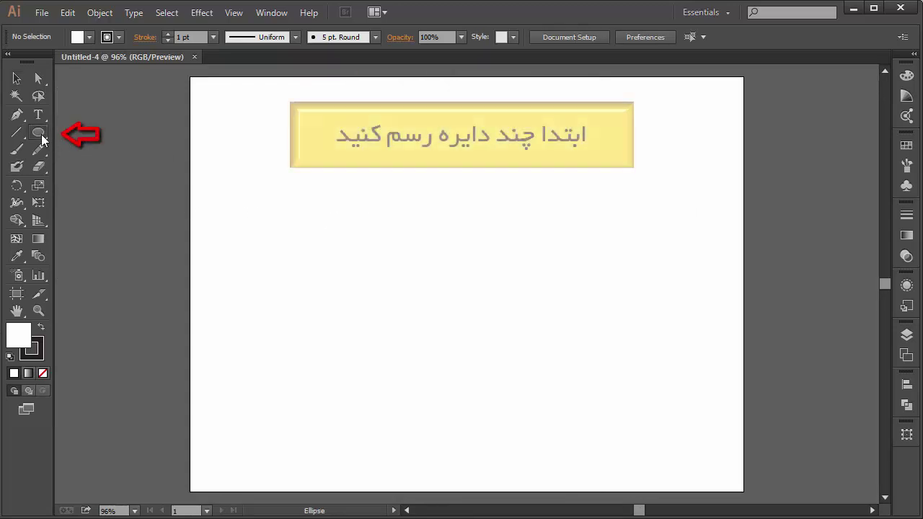
{"action": "left_click", "coordinate": [91, 39]}
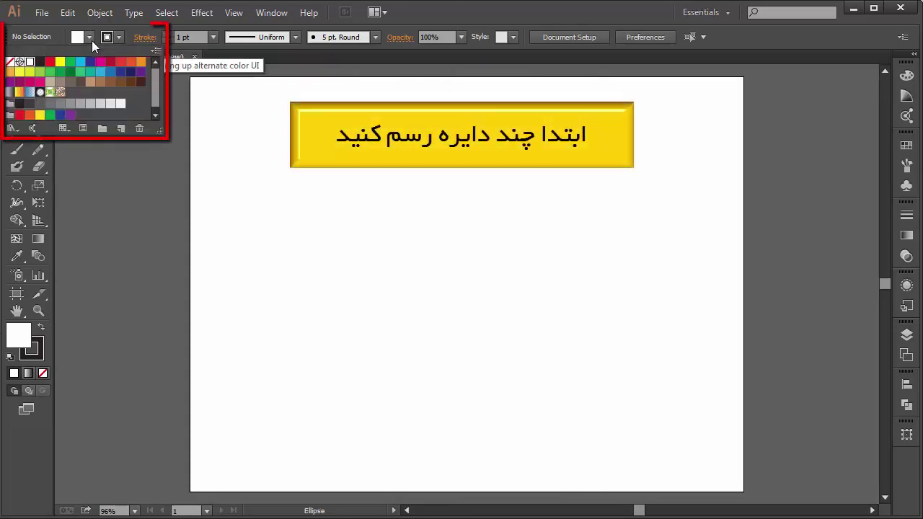
{"action": "left_click", "coordinate": [39, 63]}
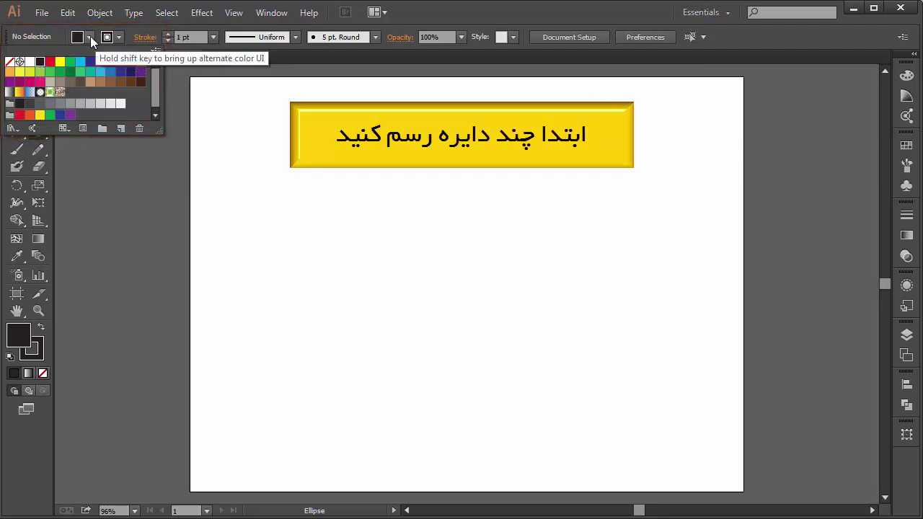
{"action": "left_click", "coordinate": [90, 37]}
{"action": "left_click", "coordinate": [465, 244]}
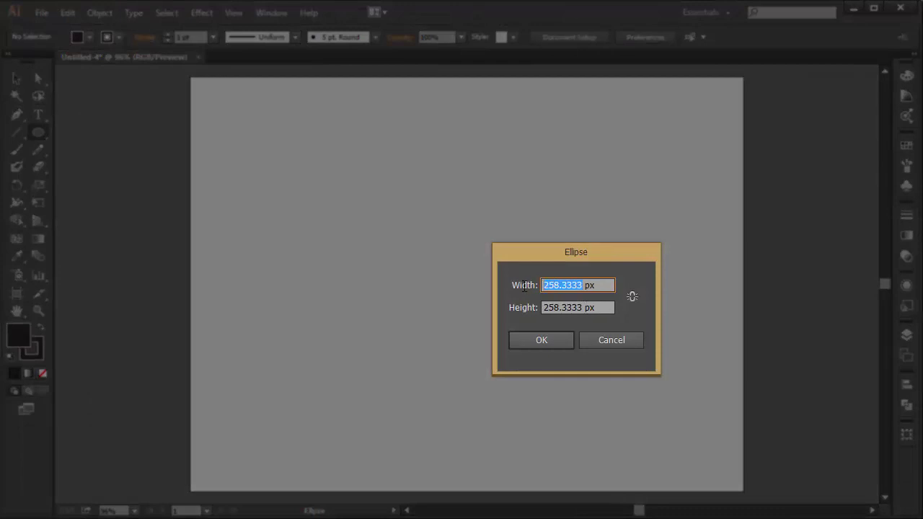
{"action": "type", "text": "250"}
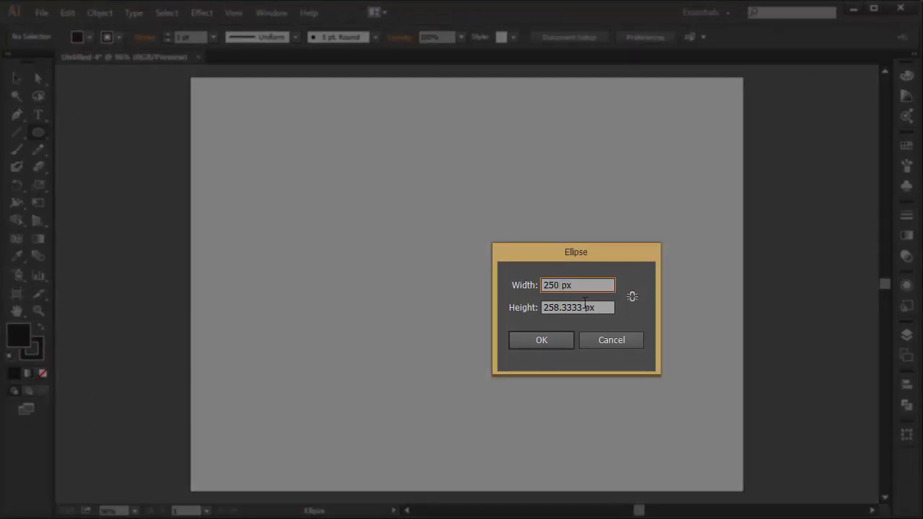
{"action": "key", "text": "Tab"}
{"action": "type", "text": "25"}
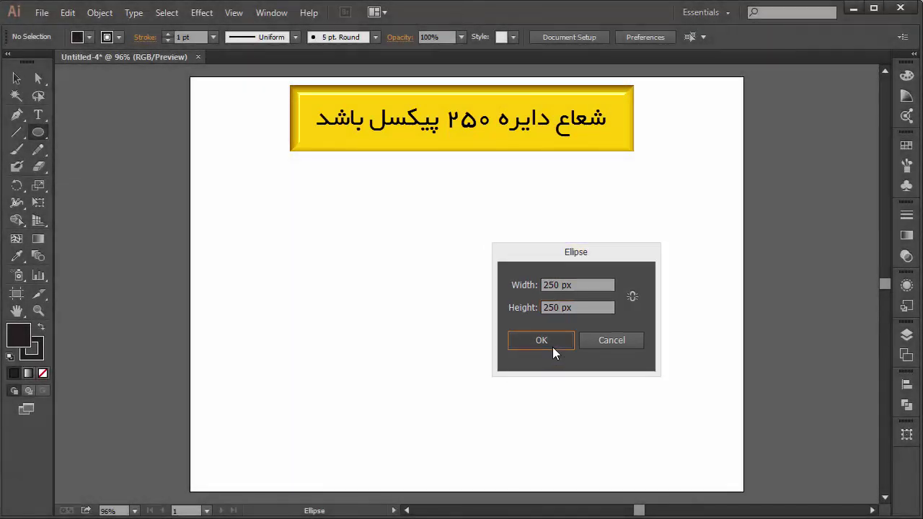
{"action": "left_click", "coordinate": [552, 347]}
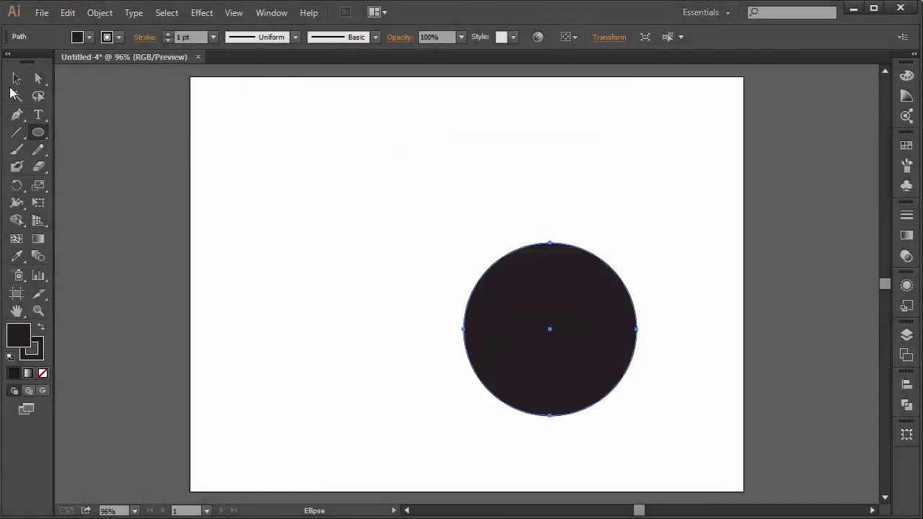
Step: Move the black circle up and to the right, then set the fill colour to white
{"action": "left_click", "coordinate": [17, 78]}
{"action": "left_click_drag", "start_coordinate": [569, 308], "coordinate": [597, 272]}
{"action": "left_click", "coordinate": [299, 290]}
{"action": "left_click", "coordinate": [89, 37]}
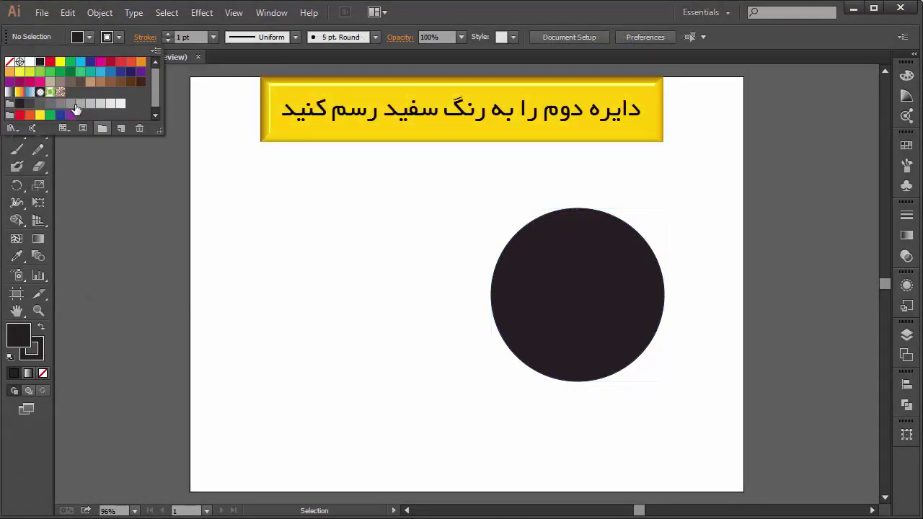
{"action": "left_click", "coordinate": [30, 62]}
{"action": "left_click", "coordinate": [88, 37]}
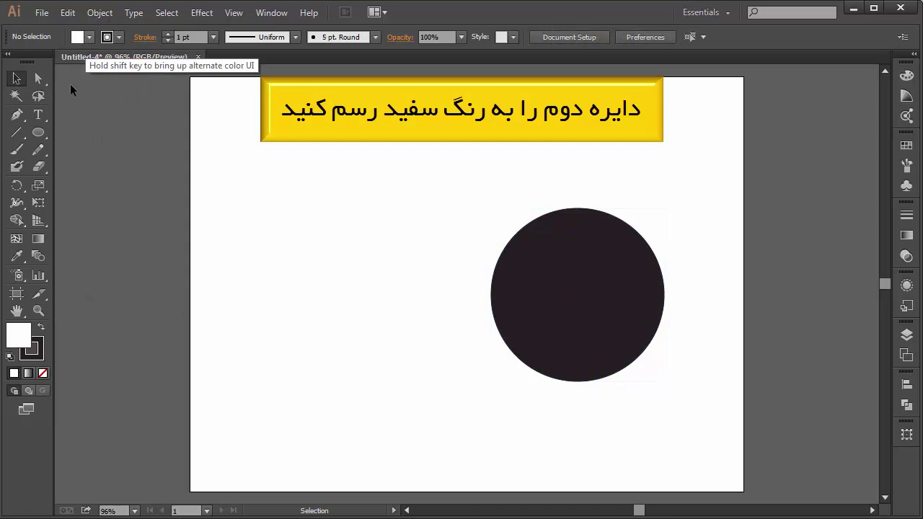
Step: Create a white 250 px circle and drag it over the black circle's left side
{"action": "left_click", "coordinate": [43, 133]}
{"action": "left_click", "coordinate": [348, 262]}
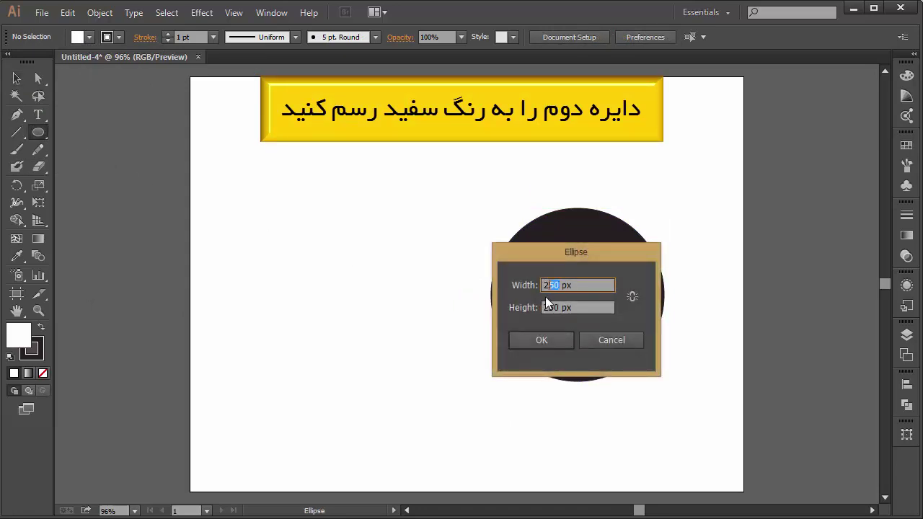
{"action": "left_click", "coordinate": [546, 338]}
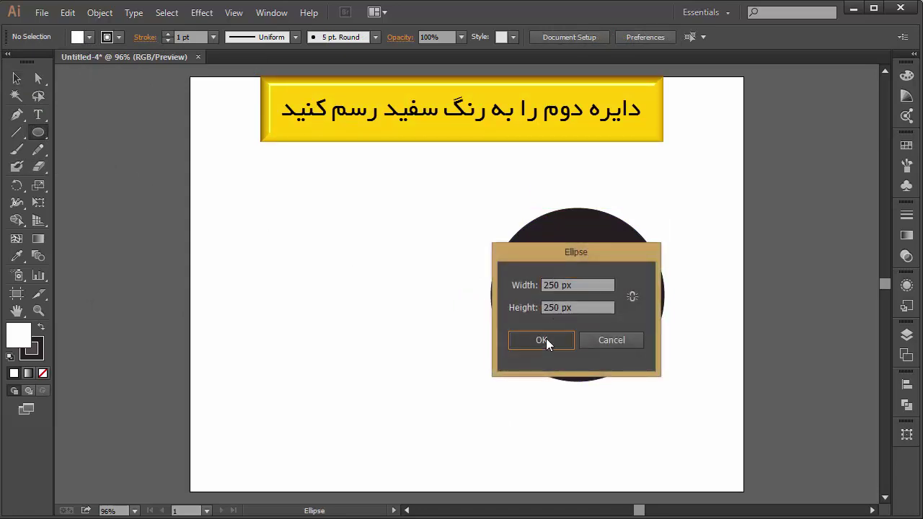
{"action": "left_click", "coordinate": [17, 78]}
{"action": "left_click_drag", "start_coordinate": [472, 387], "coordinate": [582, 329]}
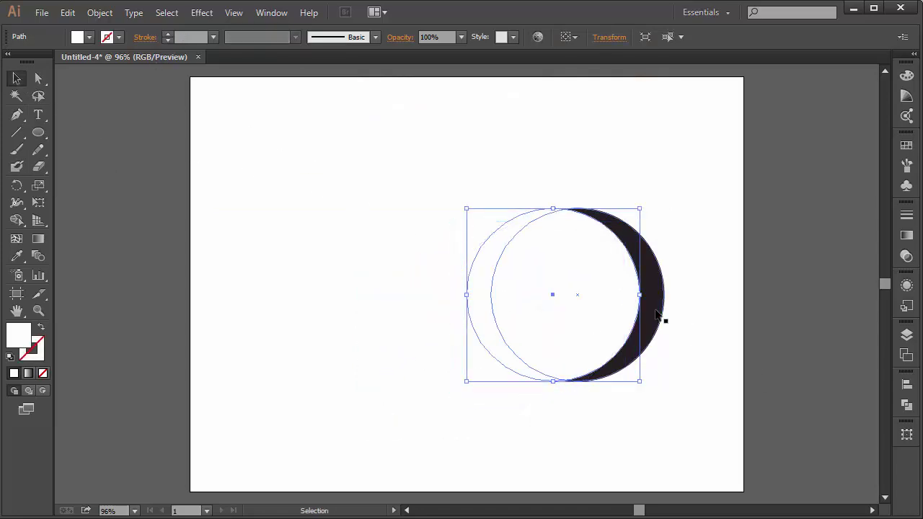
Step: Select both circles and combine them with Pathfinder Merge
{"action": "left_click", "coordinate": [660, 317], "text": "shift"}
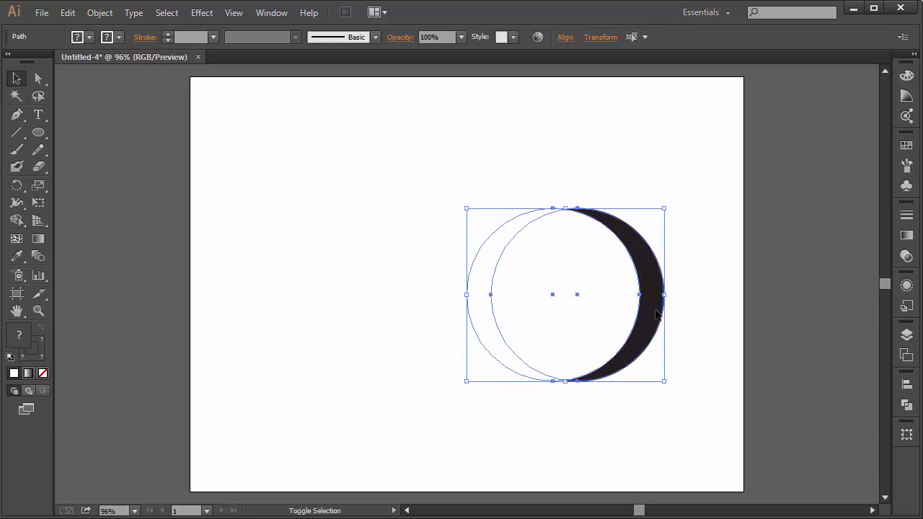
{"action": "left_click", "coordinate": [269, 13]}
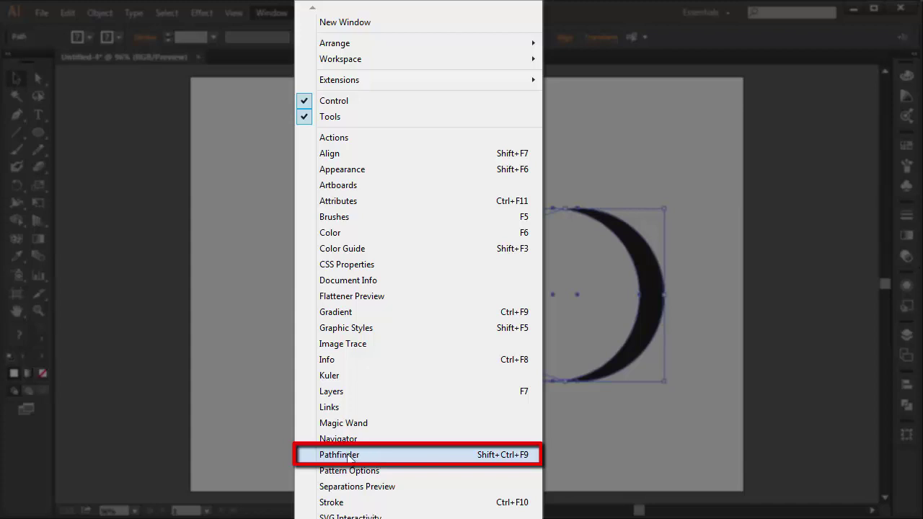
{"action": "left_click", "coordinate": [340, 455]}
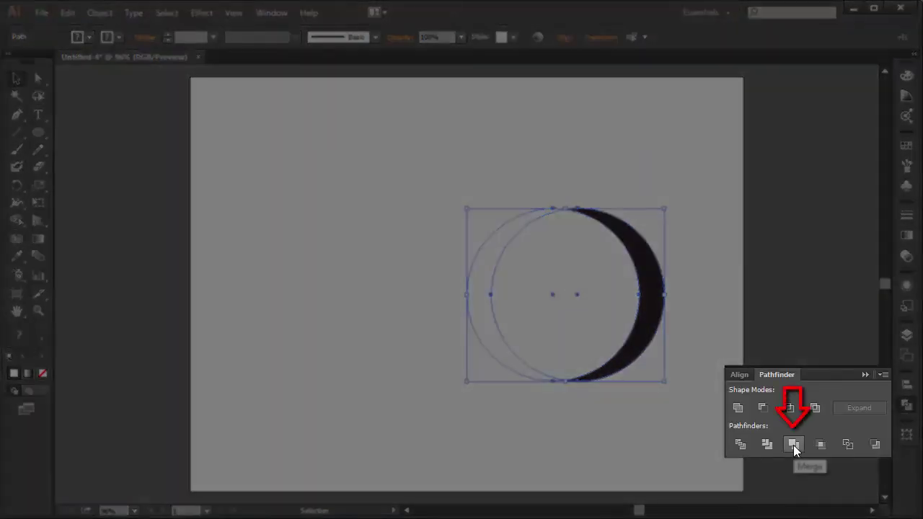
{"action": "left_click", "coordinate": [793, 444]}
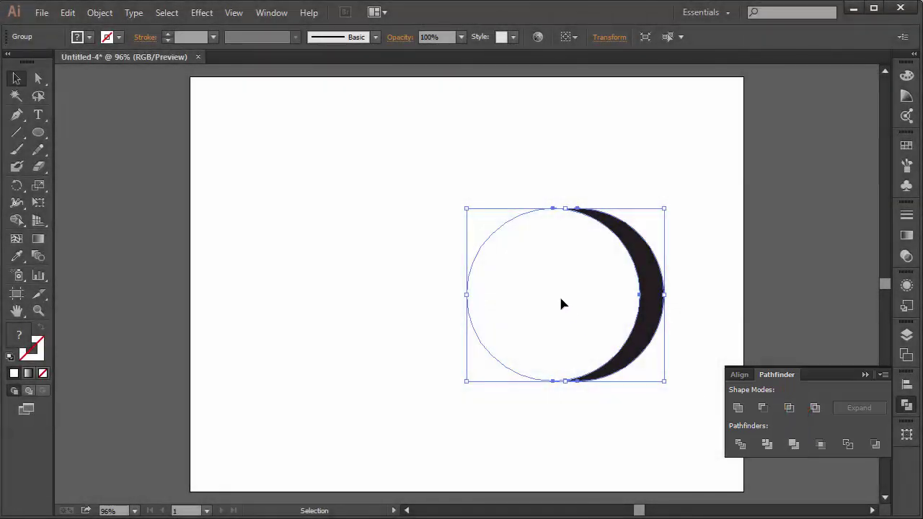
Step: Isolate the merged group and delete the white circle, leaving the black crescent
{"action": "left_click", "coordinate": [595, 437]}
{"action": "double_click", "coordinate": [575, 294]}
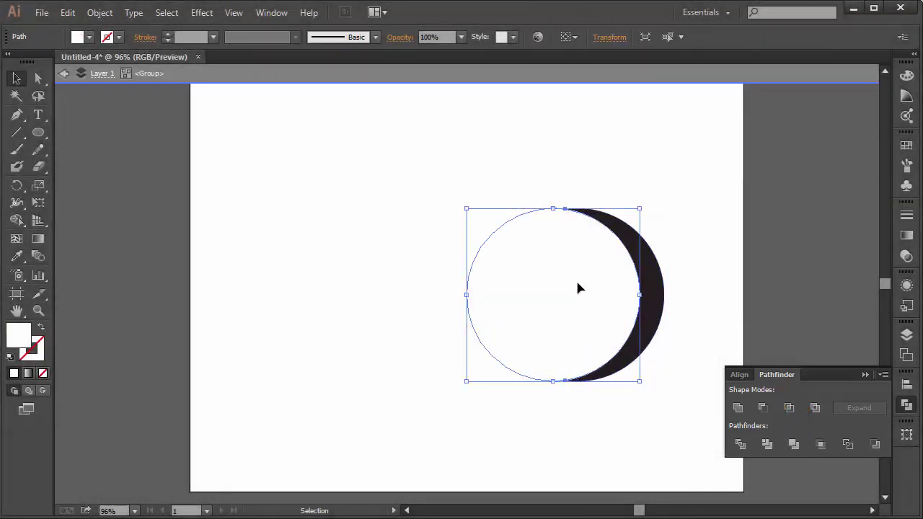
{"action": "key", "text": "Delete"}
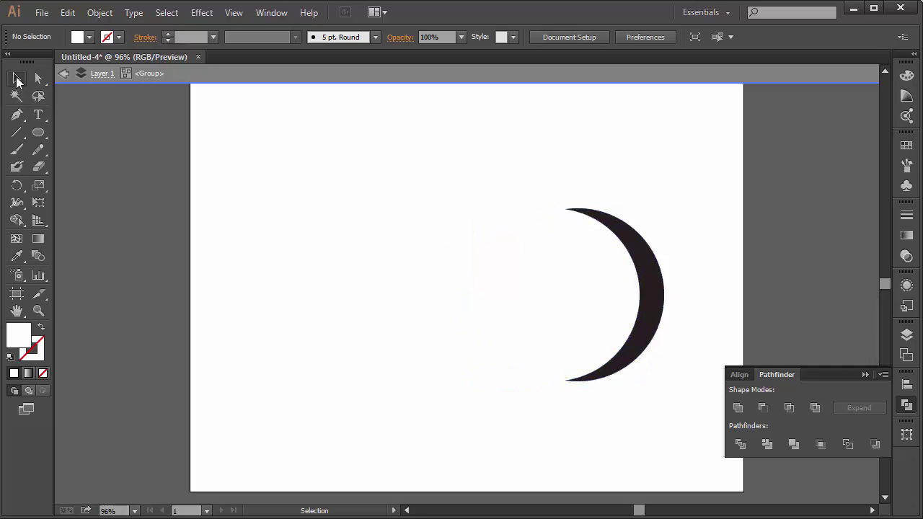
Step: Exit isolation, shift the crescent left toward centre and rotate it about 30° clockwise
{"action": "double_click", "coordinate": [830, 132]}
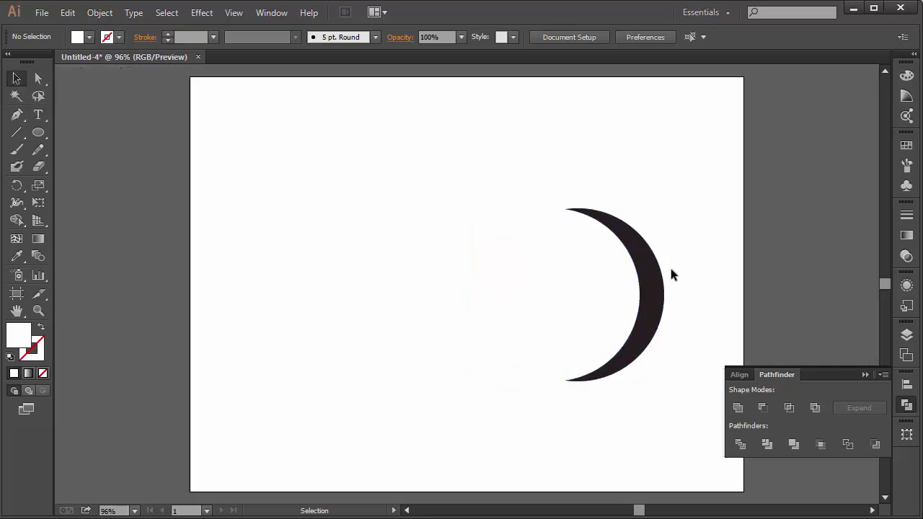
{"action": "left_click", "coordinate": [661, 287]}
{"action": "left_click_drag", "start_coordinate": [623, 268], "coordinate": [539, 257]}
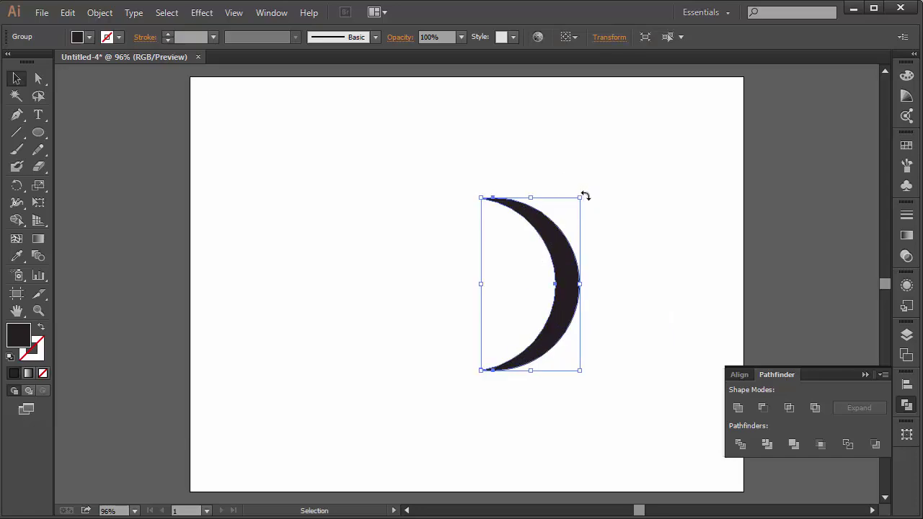
{"action": "mouse_move", "coordinate": [582, 196]}
{"action": "left_mouse_down"}
{"action": "mouse_move", "coordinate": [598, 247]}
{"action": "mouse_move", "coordinate": [624, 235]}
{"action": "left_mouse_up"}
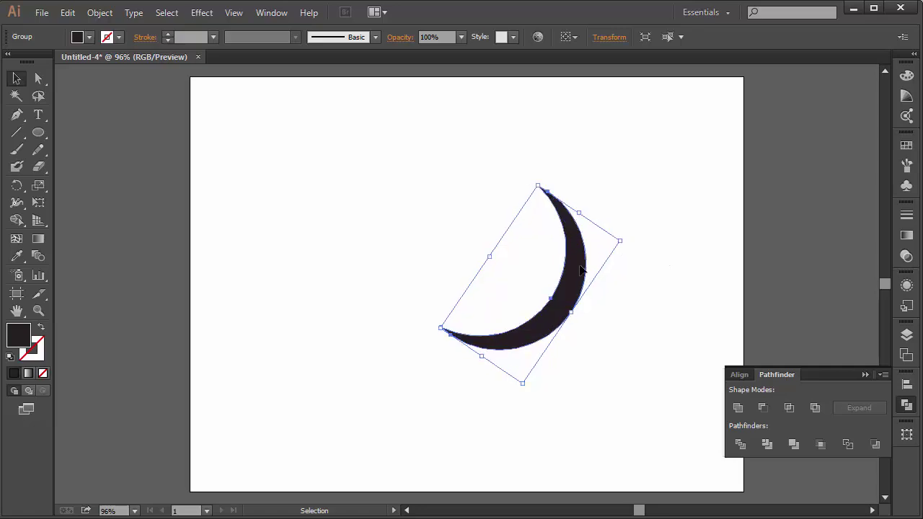
{"action": "mouse_move", "coordinate": [568, 269]}
{"action": "left_mouse_down"}
{"action": "mouse_move", "coordinate": [554, 272]}
{"action": "mouse_move", "coordinate": [543, 260]}
{"action": "left_mouse_up"}
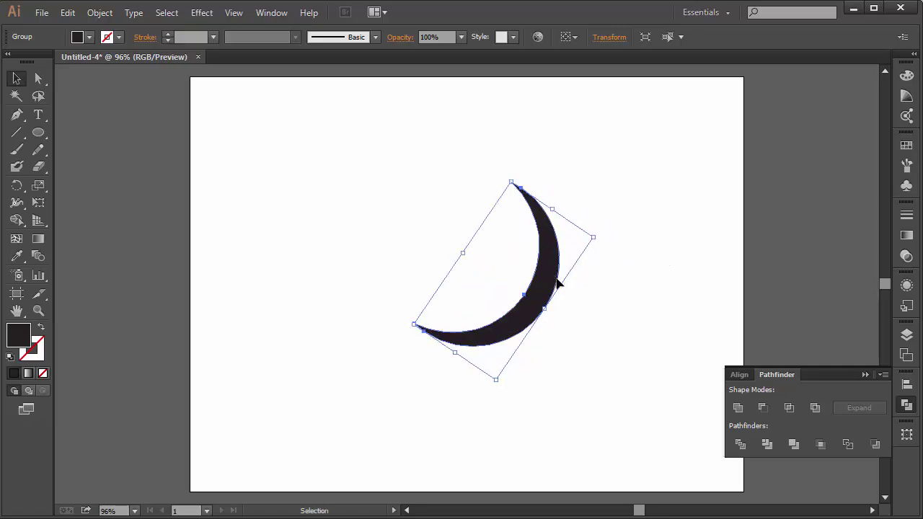
{"action": "left_click", "coordinate": [109, 18]}
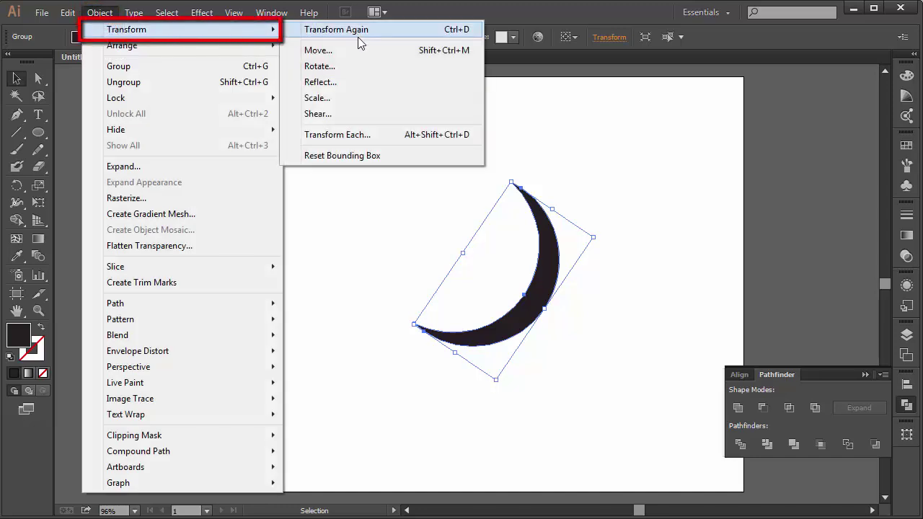
{"action": "left_click", "coordinate": [360, 85]}
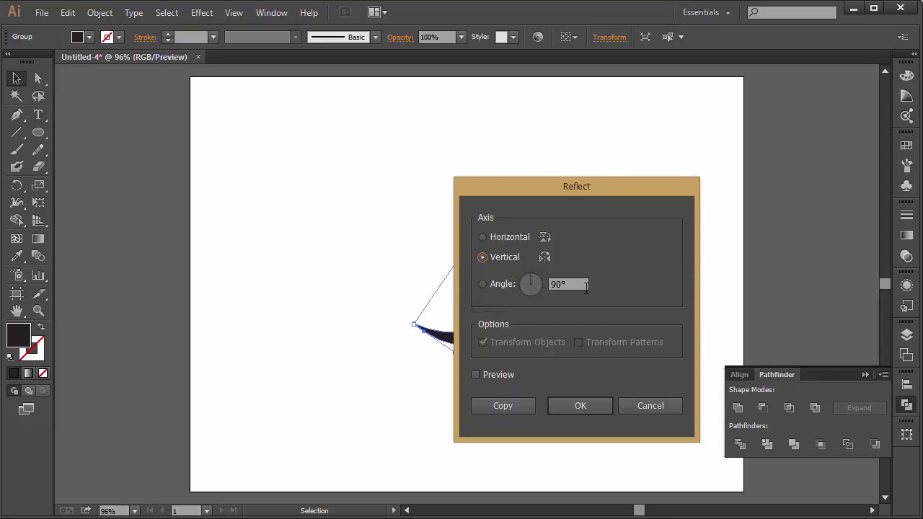
{"action": "left_click", "coordinate": [507, 409]}
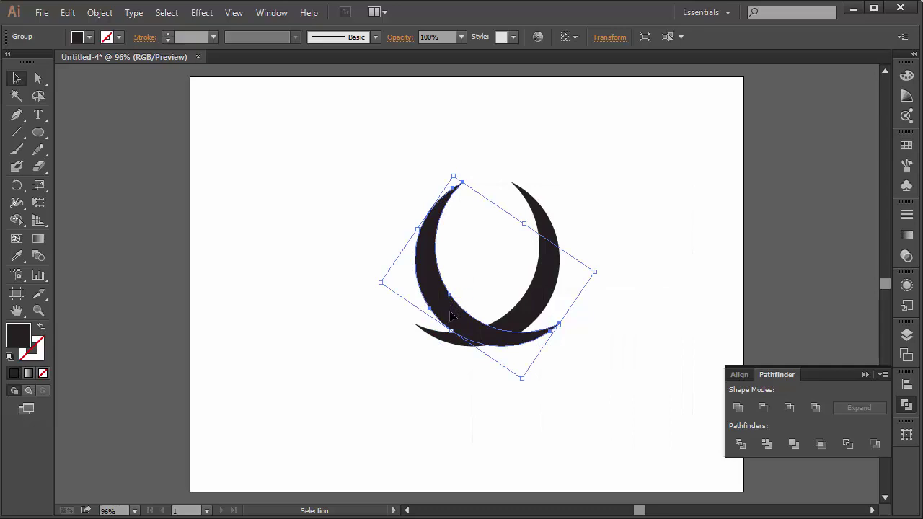
{"action": "left_click_drag", "start_coordinate": [450, 313], "coordinate": [465, 313]}
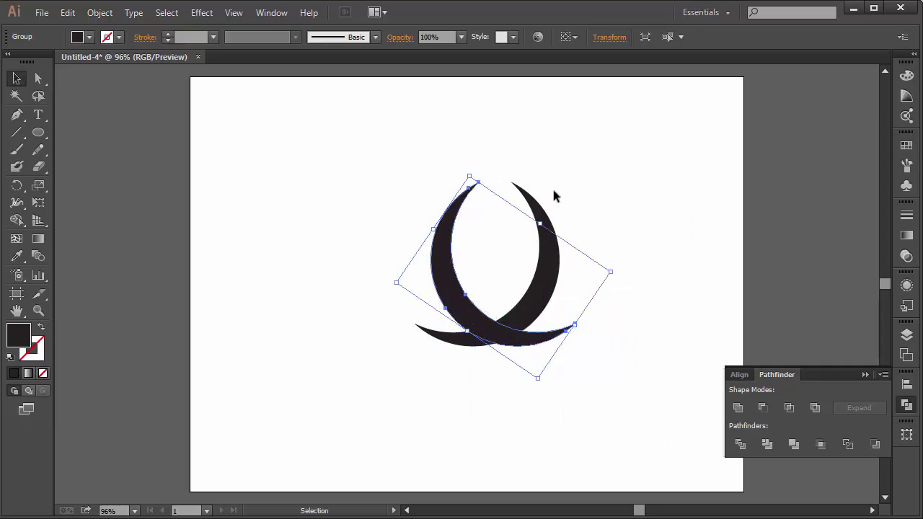
{"action": "key", "text": "Delete"}
{"action": "left_click", "coordinate": [542, 225]}
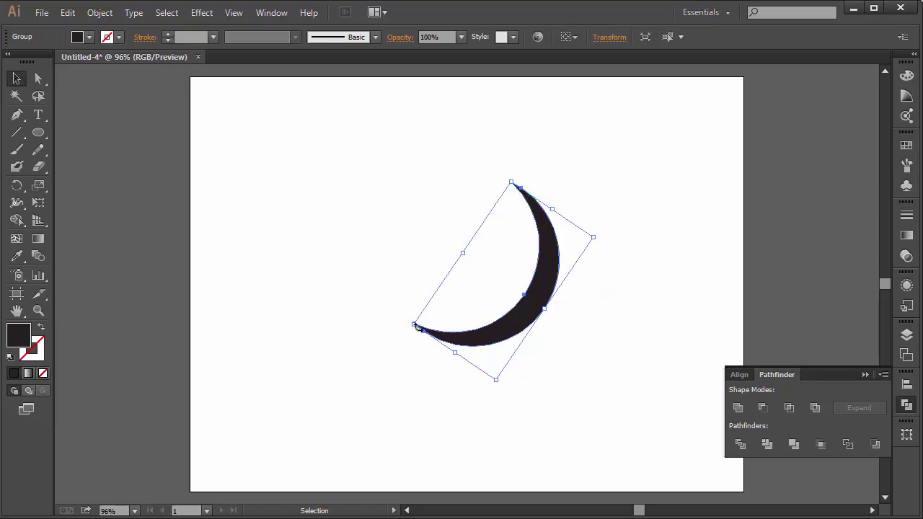
Step: Resize the crescent, rotate it clockwise and nudge it up and left
{"action": "left_click_drag", "start_coordinate": [414, 328], "coordinate": [418, 341]}
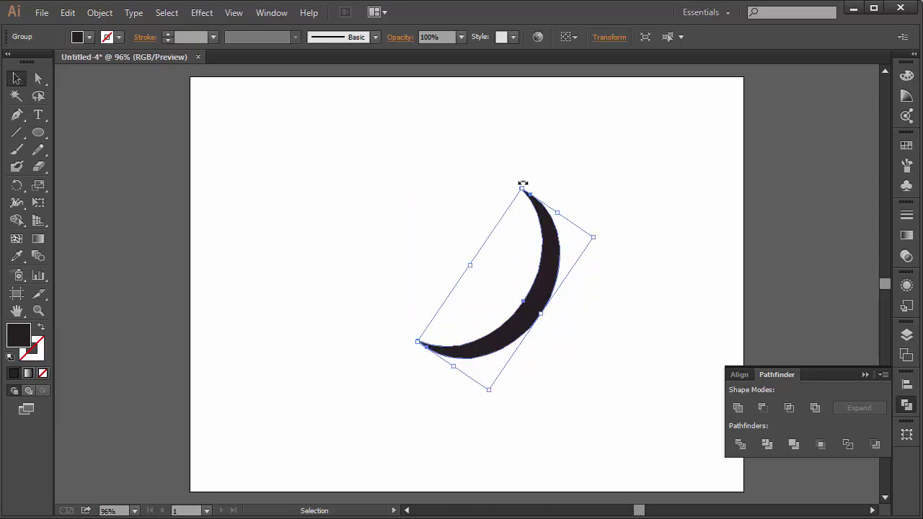
{"action": "left_click_drag", "start_coordinate": [523, 184], "coordinate": [503, 181]}
{"action": "left_click_drag", "start_coordinate": [537, 222], "coordinate": [531, 201]}
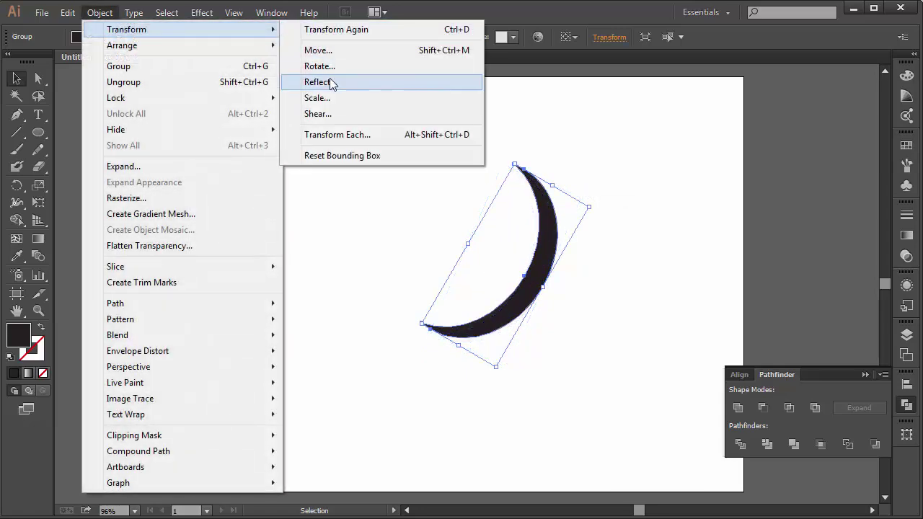
Step: Add a vertically reflected copy so the two crescents cross at the bottom
{"action": "left_click", "coordinate": [318, 82]}
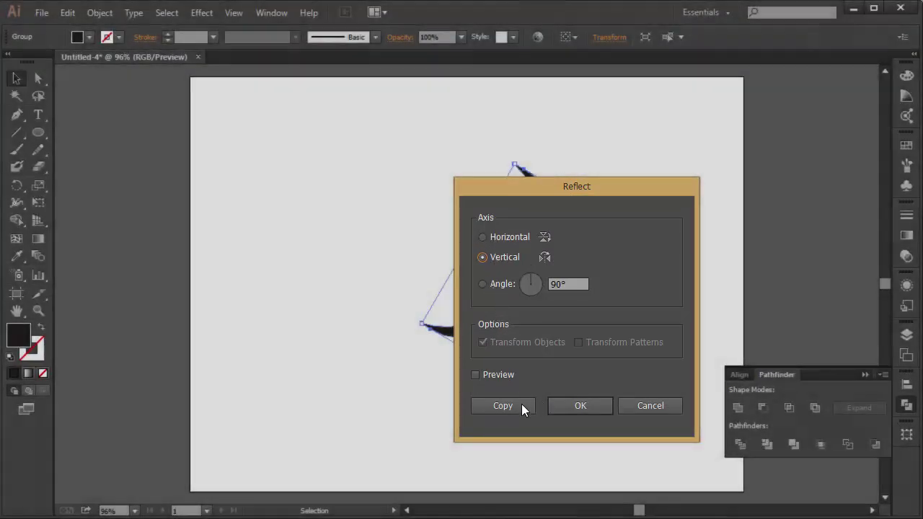
{"action": "left_click", "coordinate": [521, 406]}
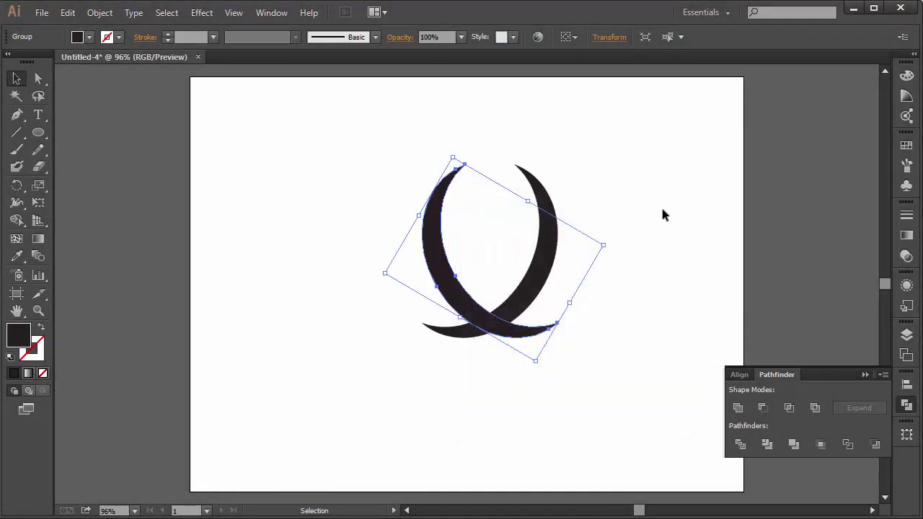
{"action": "left_click", "coordinate": [663, 214]}
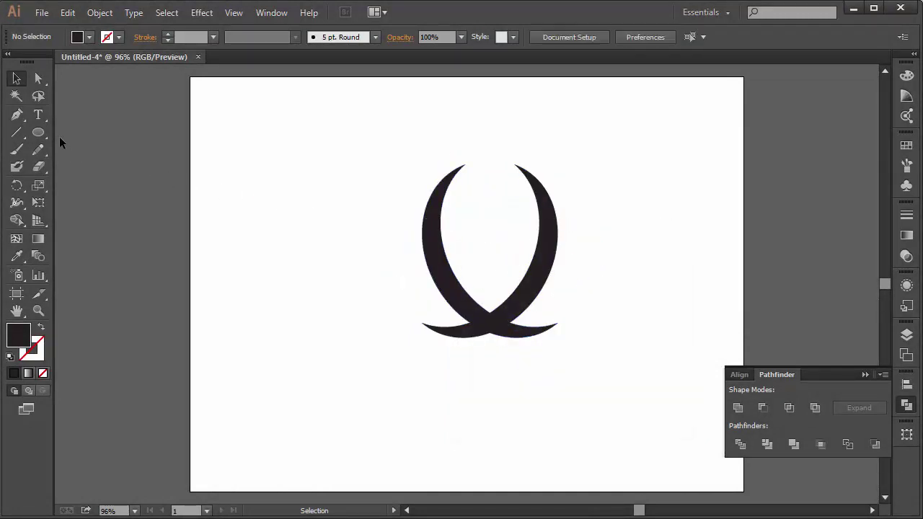
Step: Copy the right crescent, make it thinner and shorter, and stand it upright beside it
{"action": "left_click", "coordinate": [547, 263]}
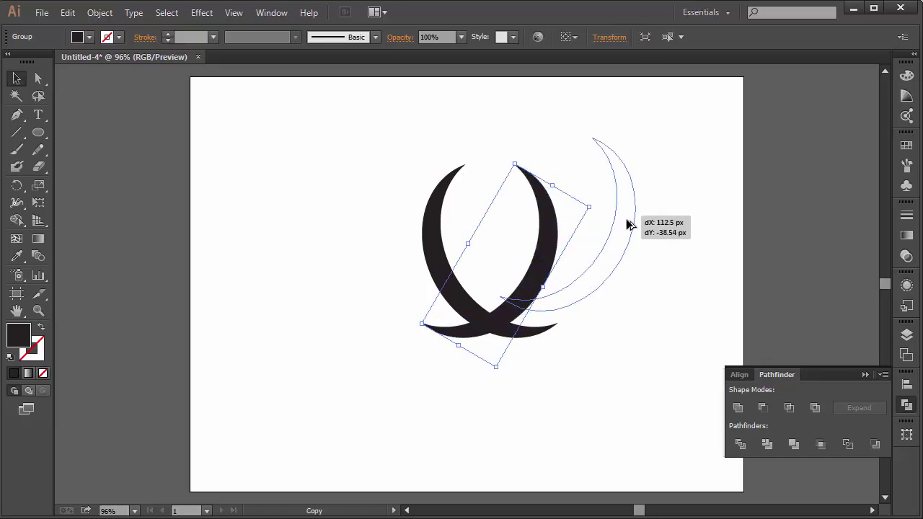
{"action": "left_click_drag", "start_coordinate": [561, 242], "coordinate": [638, 225]}
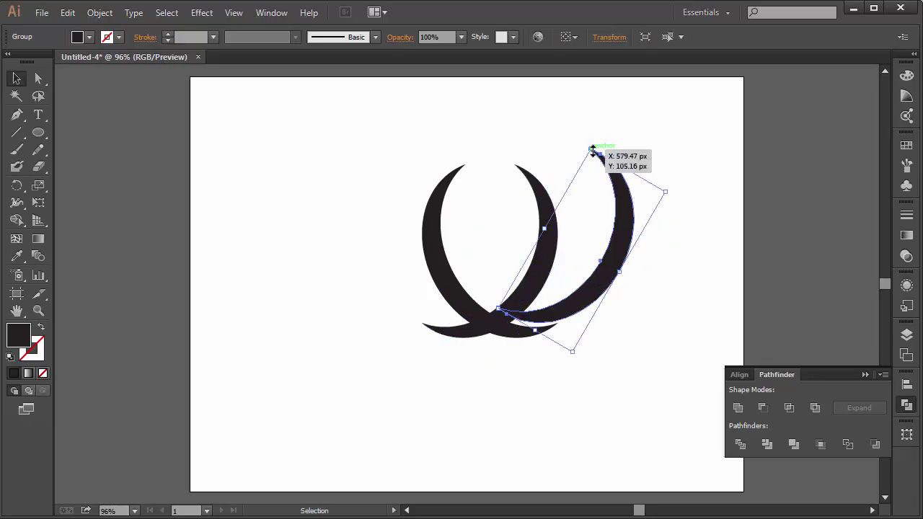
{"action": "left_click_drag", "start_coordinate": [592, 149], "coordinate": [591, 172]}
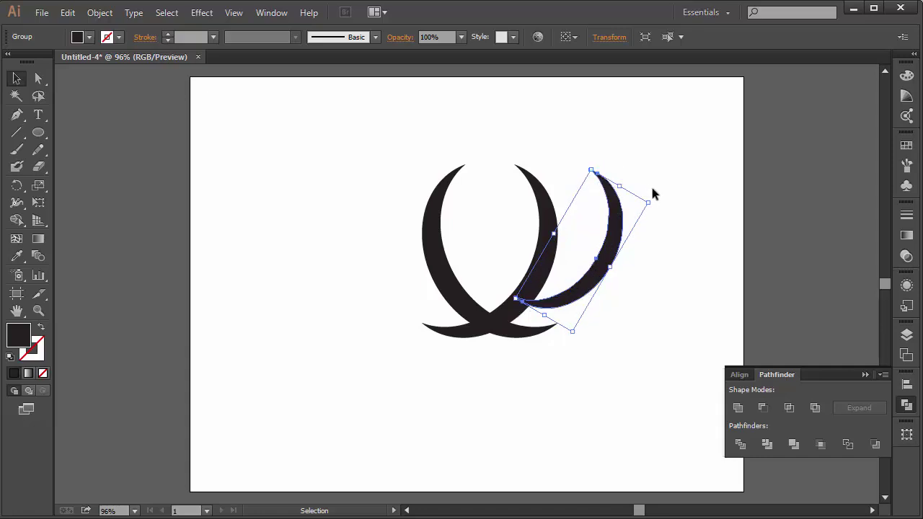
{"action": "mouse_move", "coordinate": [652, 189]}
{"action": "left_mouse_down"}
{"action": "mouse_move", "coordinate": [618, 147]}
{"action": "mouse_move", "coordinate": [615, 161]}
{"action": "left_mouse_up"}
{"action": "left_click_drag", "start_coordinate": [611, 238], "coordinate": [594, 211]}
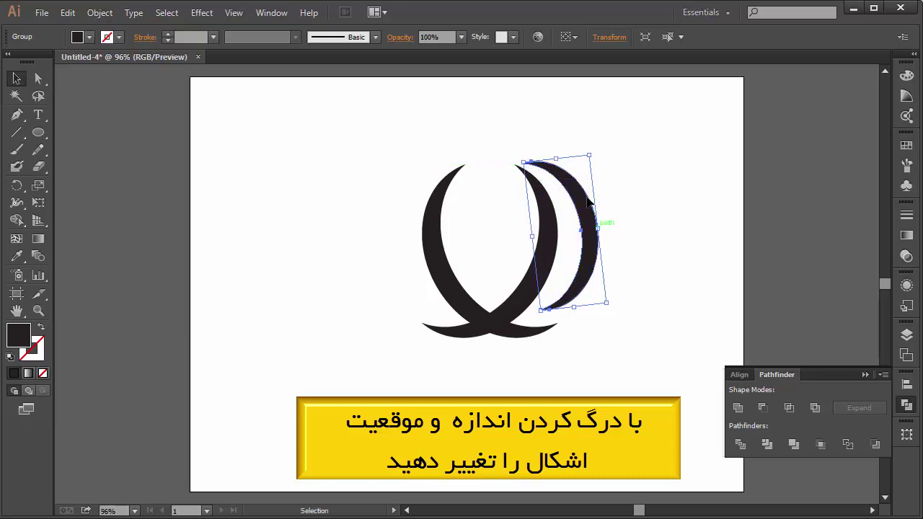
Step: Add a vertically reflected copy of the small crescent at a 90° axis
{"action": "left_click", "coordinate": [100, 12]}
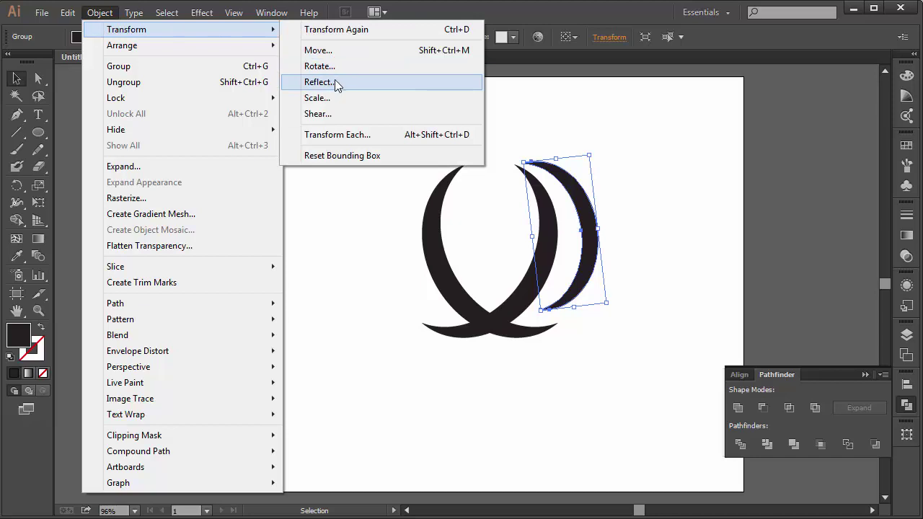
{"action": "left_click", "coordinate": [348, 82]}
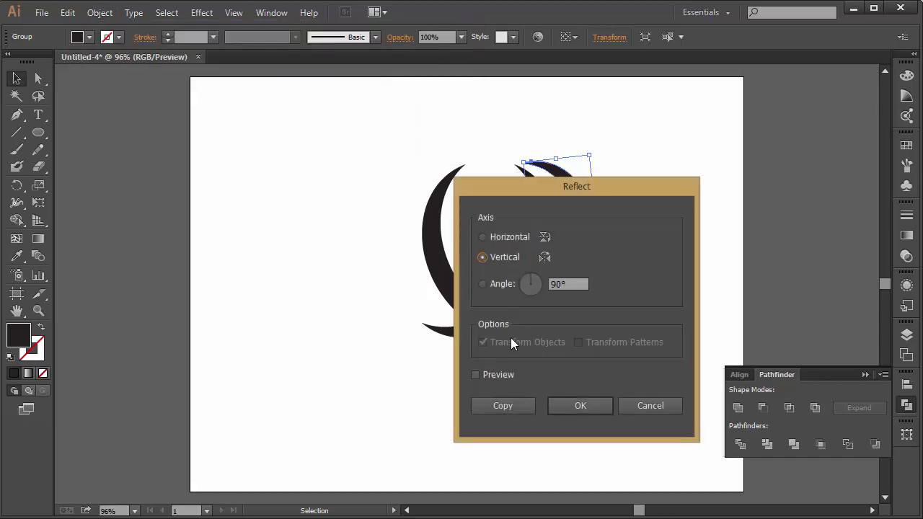
{"action": "left_click", "coordinate": [563, 284]}
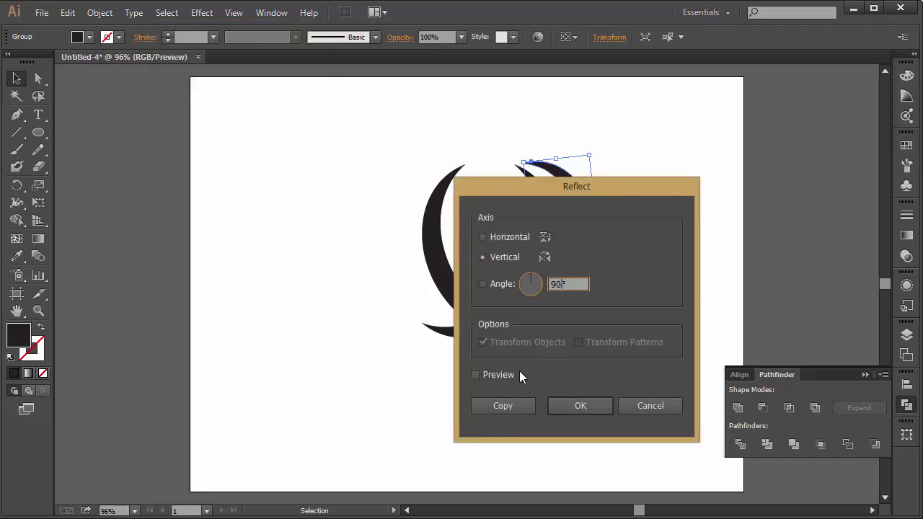
{"action": "left_click", "coordinate": [502, 405]}
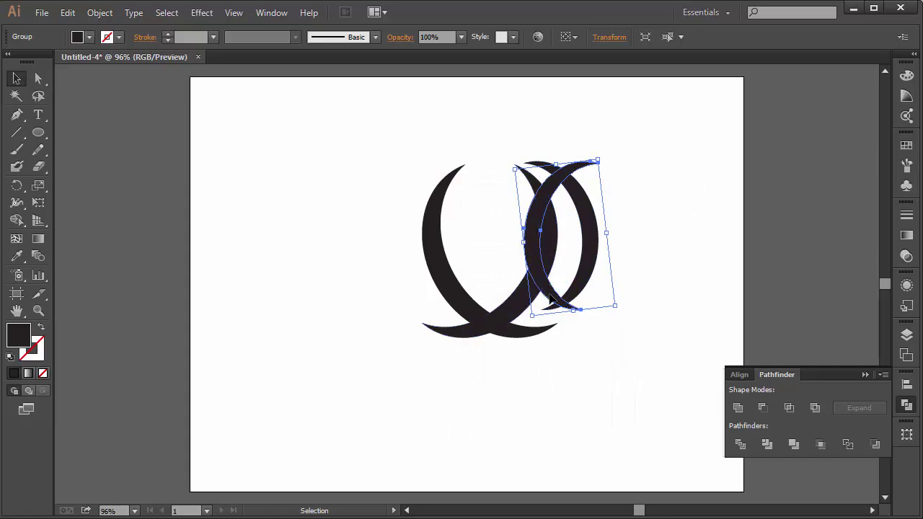
{"action": "left_click", "coordinate": [478, 293]}
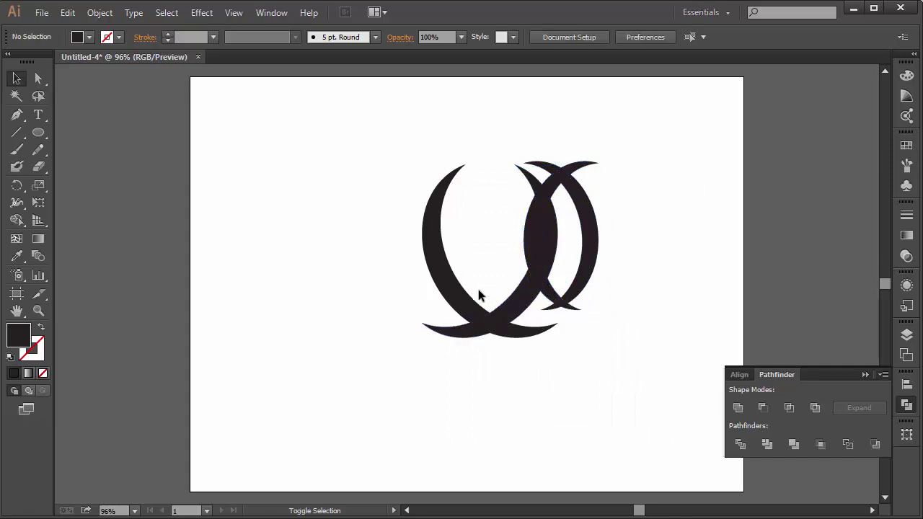
Step: Move one small crescent to the left side of the crossed pair
{"action": "left_click_drag", "start_coordinate": [560, 290], "coordinate": [412, 290]}
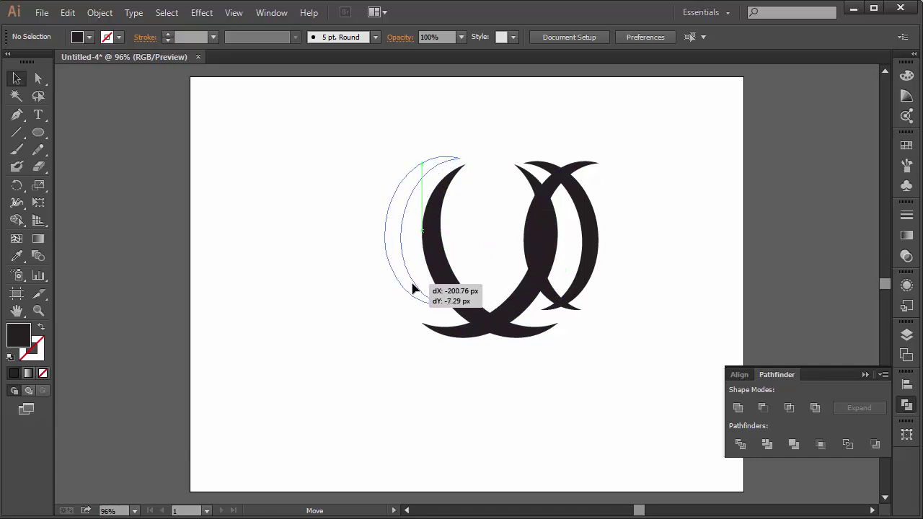
{"action": "left_click_drag", "start_coordinate": [412, 290], "coordinate": [414, 292]}
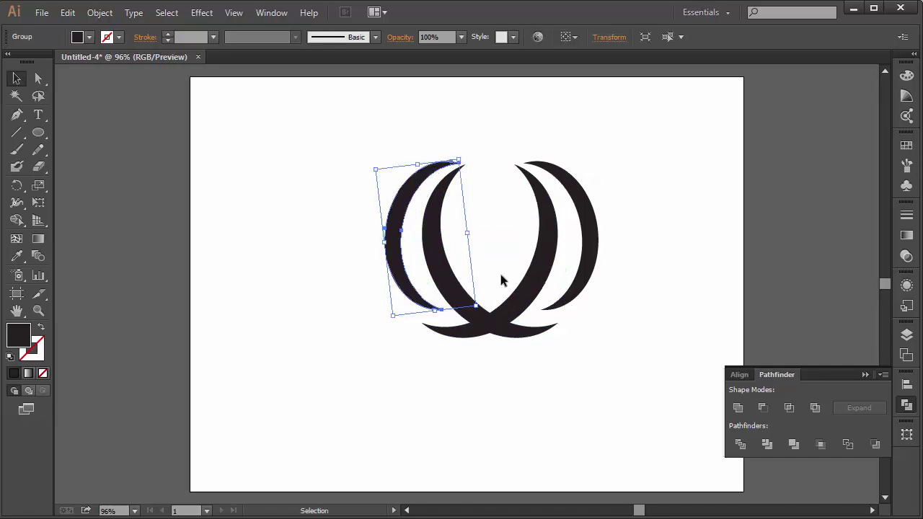
{"action": "left_click", "coordinate": [667, 226]}
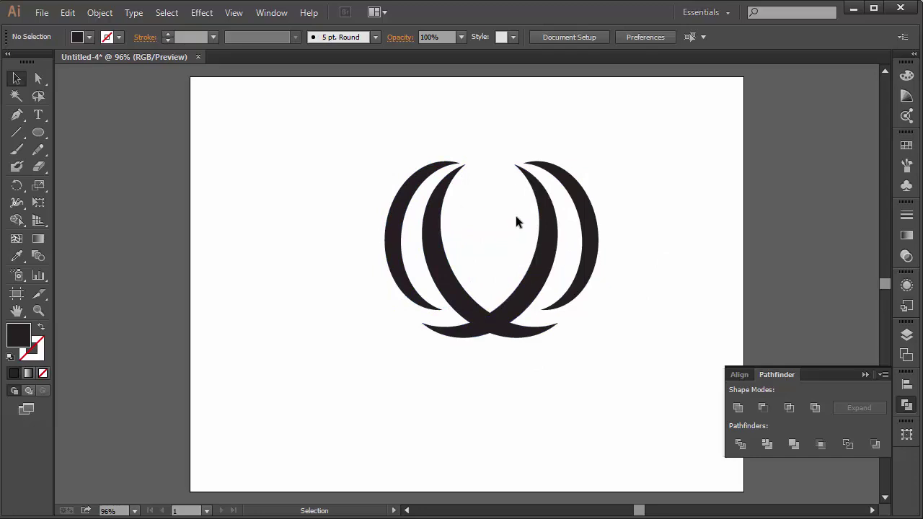
Step: Select all four crescents, enlarge them and centre the emblem on the page
{"action": "mouse_move", "coordinate": [350, 130]}
{"action": "left_mouse_down"}
{"action": "mouse_move", "coordinate": [628, 349]}
{"action": "mouse_move", "coordinate": [674, 399]}
{"action": "left_mouse_up"}
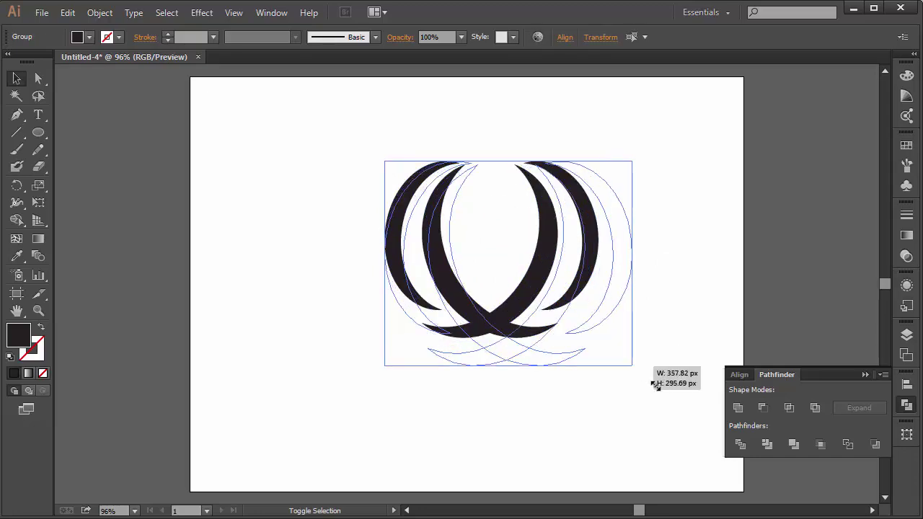
{"action": "left_click_drag", "start_coordinate": [580, 359], "coordinate": [540, 351]}
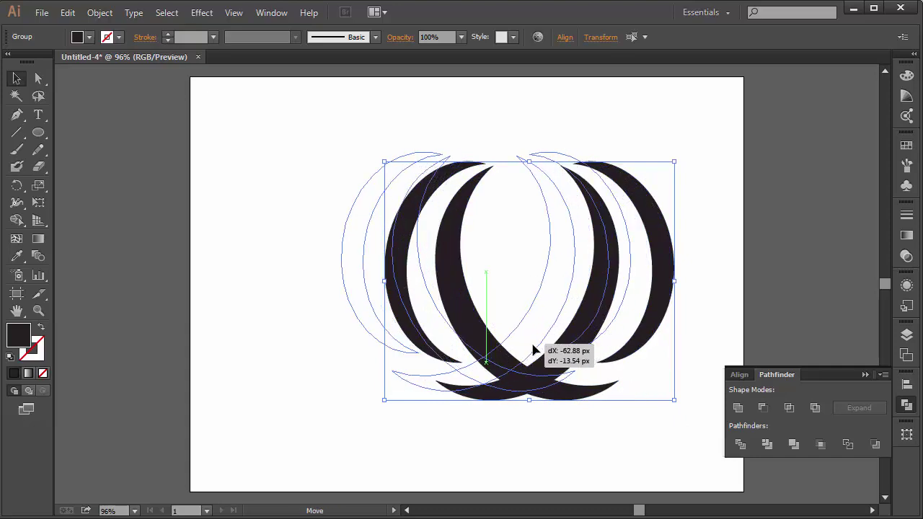
{"action": "left_click", "coordinate": [535, 430]}
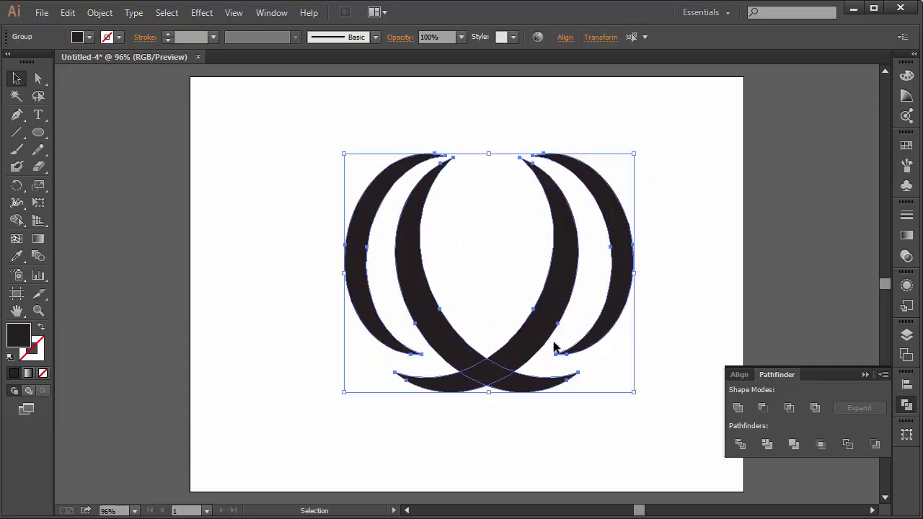
{"action": "left_click_drag", "start_coordinate": [602, 340], "coordinate": [600, 368]}
{"action": "left_click", "coordinate": [491, 442]}
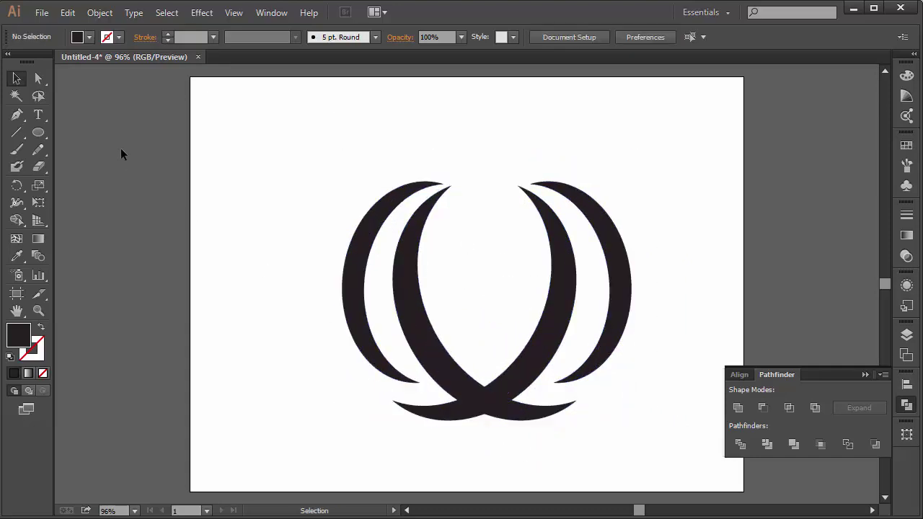
Step: Draw a black rectangle about 33 × 382 px up the emblem's centre
{"action": "left_click_drag", "start_coordinate": [44, 133], "coordinate": [83, 133]}
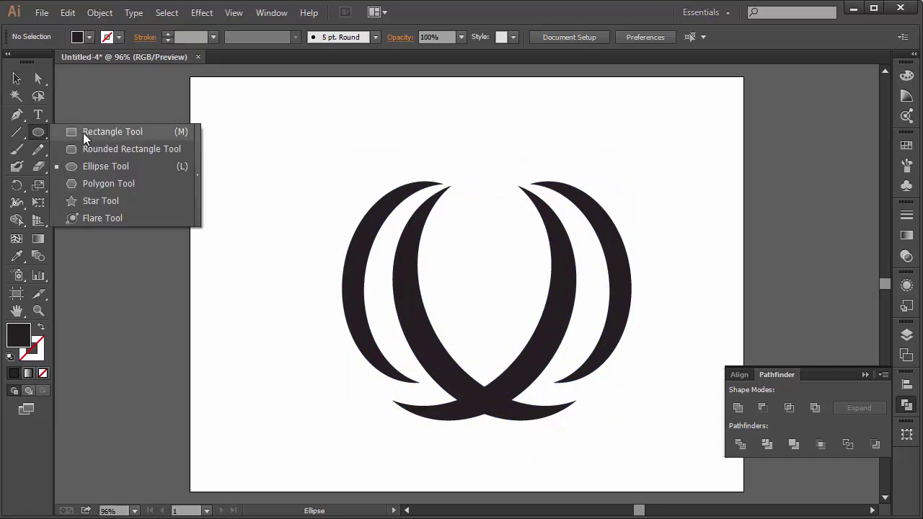
{"action": "left_click", "coordinate": [83, 133]}
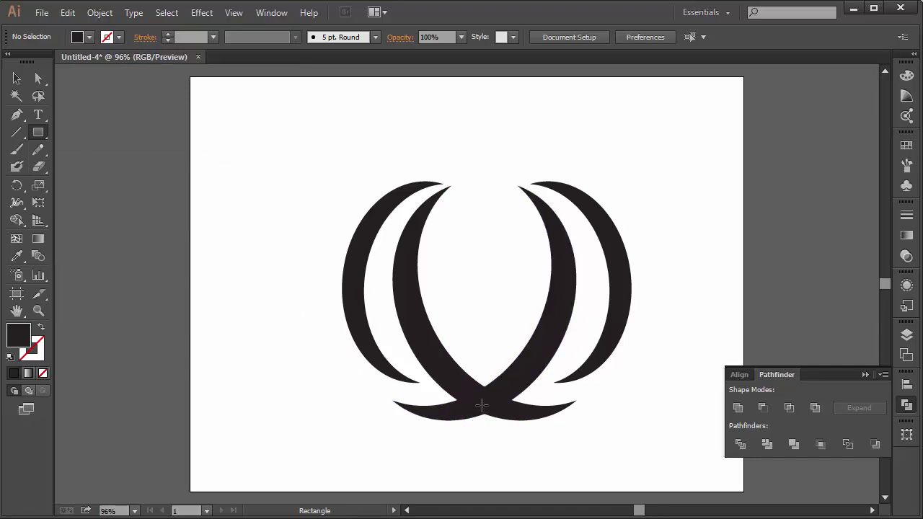
{"action": "left_click_drag", "start_coordinate": [472, 425], "coordinate": [496, 161]}
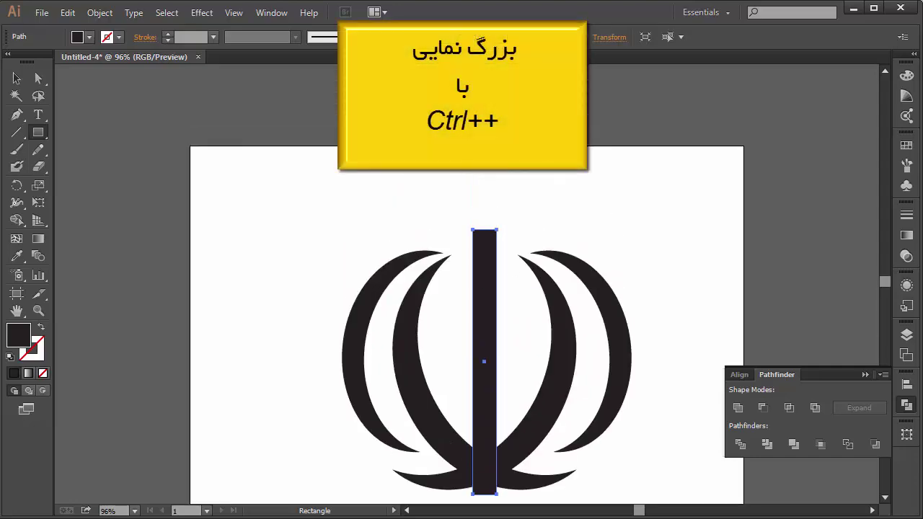
{"action": "key", "text": "ctrl+plus"}
{"action": "key", "text": "ctrl+plus"}
{"action": "key", "text": "ctrl+plus"}
{"action": "key", "text": "ctrl+plus"}
{"action": "key", "text": "ctrl+plus"}
{"action": "key", "text": "ctrl+plus"}
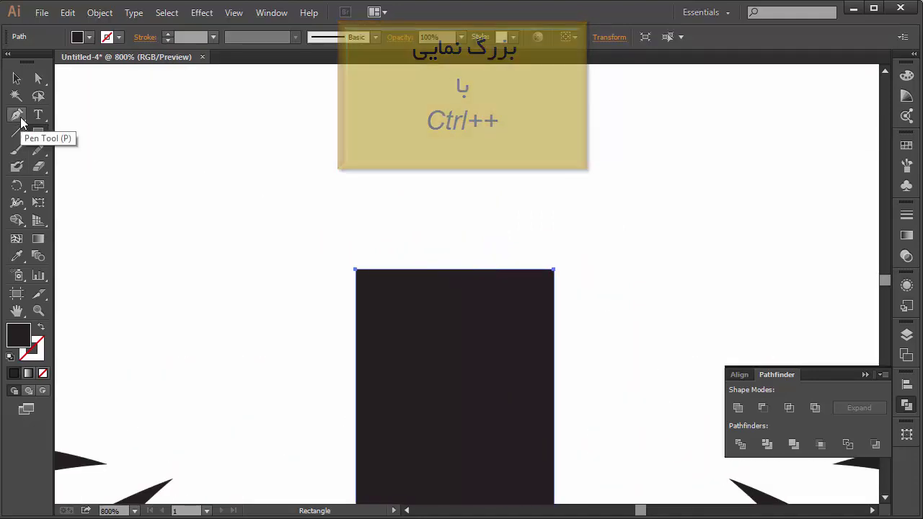
Step: Add an anchor point at the middle of the bar's top edge
{"action": "left_click", "coordinate": [19, 119]}
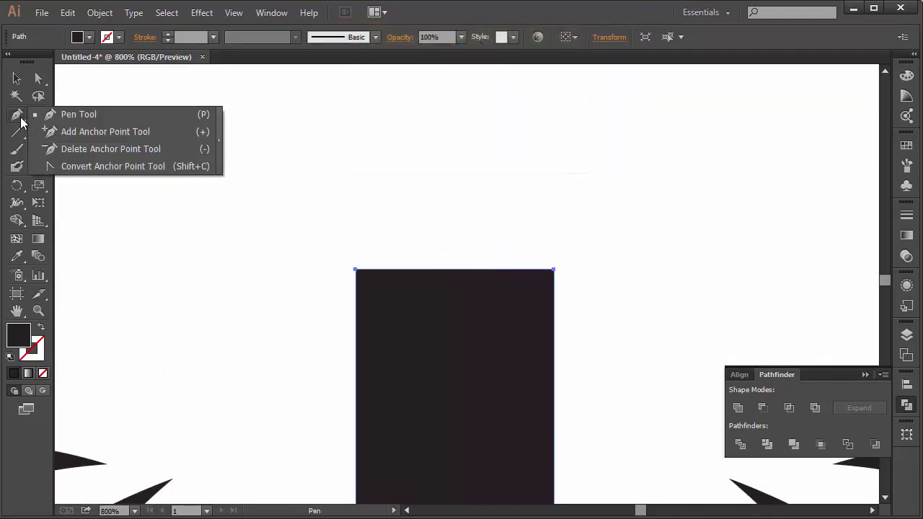
{"action": "left_click", "coordinate": [75, 130]}
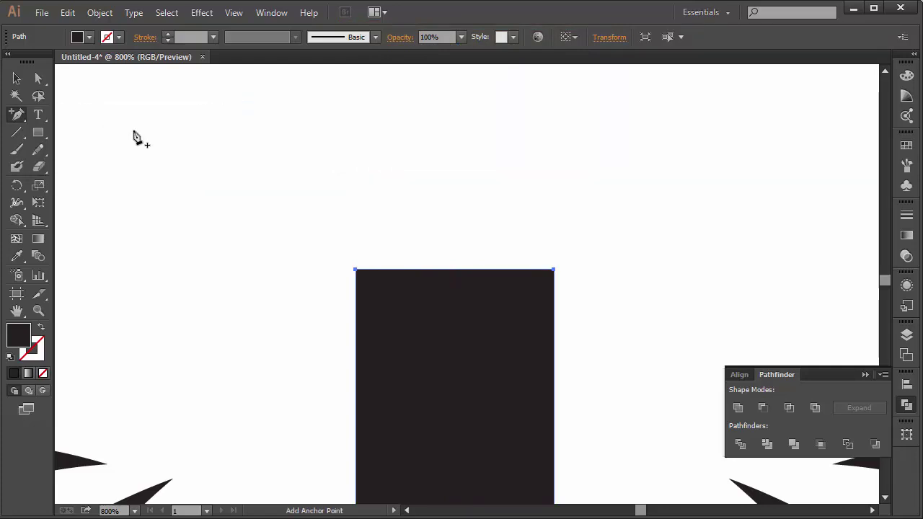
{"action": "left_click", "coordinate": [454, 271]}
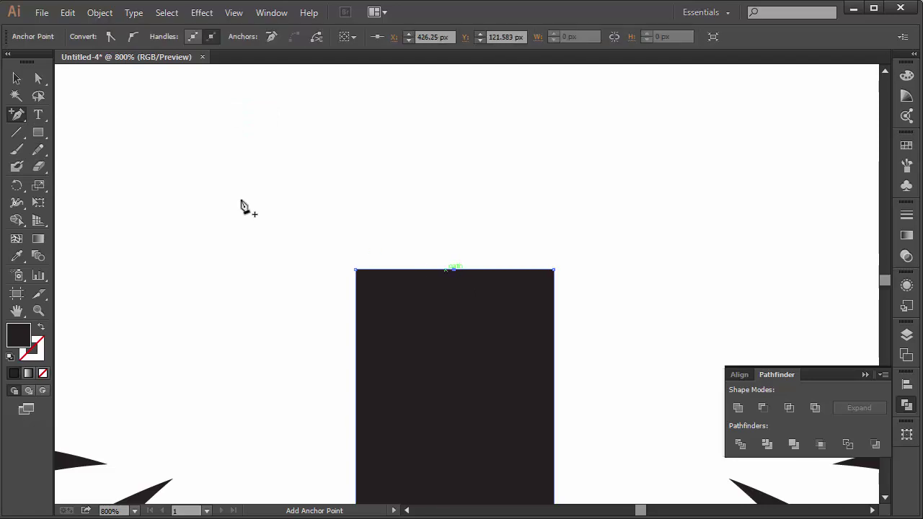
Step: Drag the new top anchor upward into a pointed peak
{"action": "left_click", "coordinate": [37, 78]}
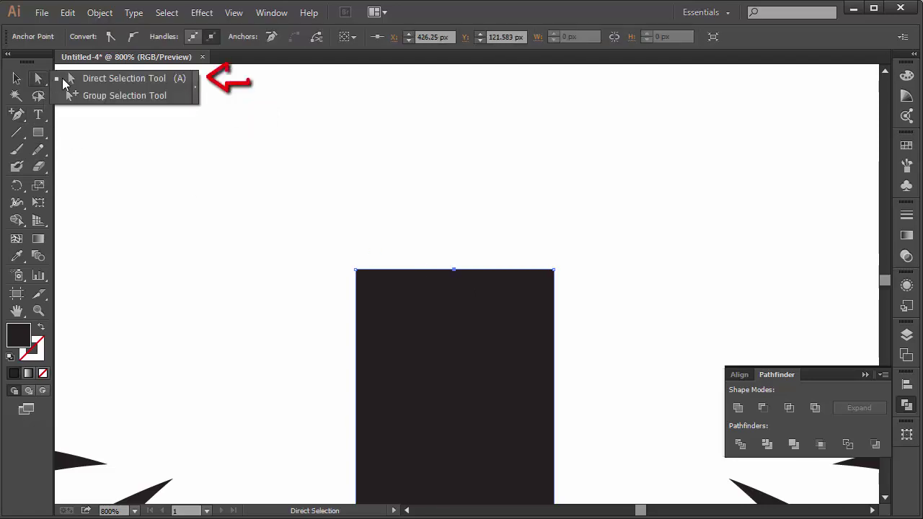
{"action": "left_click", "coordinate": [84, 78]}
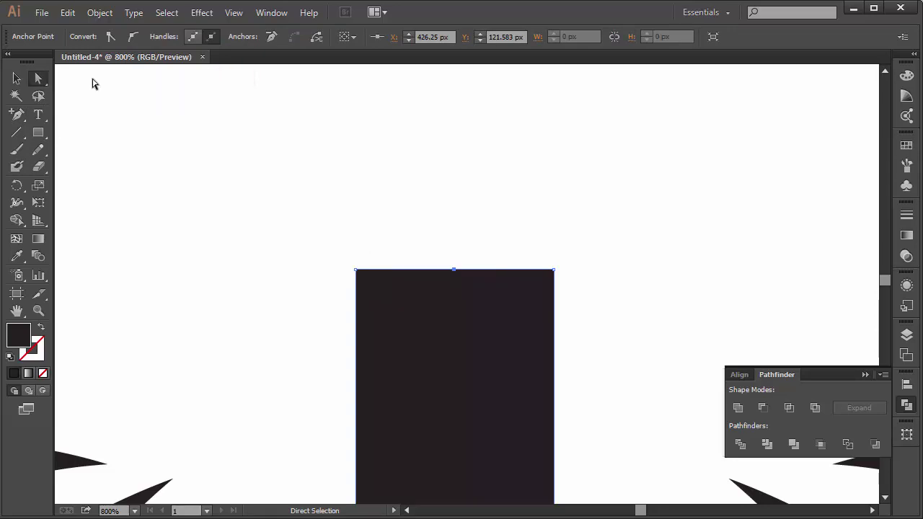
{"action": "left_click_drag", "start_coordinate": [455, 270], "coordinate": [459, 151]}
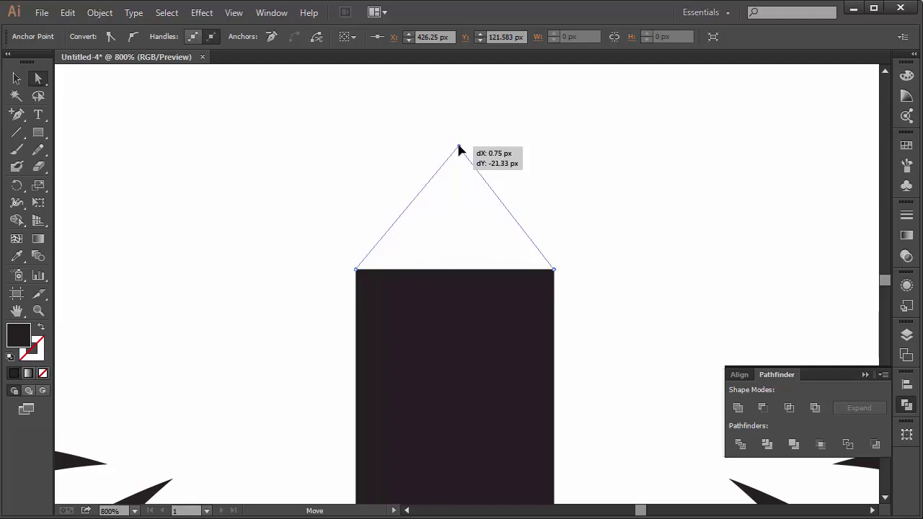
{"action": "left_click_drag", "start_coordinate": [459, 151], "coordinate": [459, 148]}
{"action": "scroll", "coordinate": [482, 243], "scroll_direction": "down", "scroll_amount": 3}
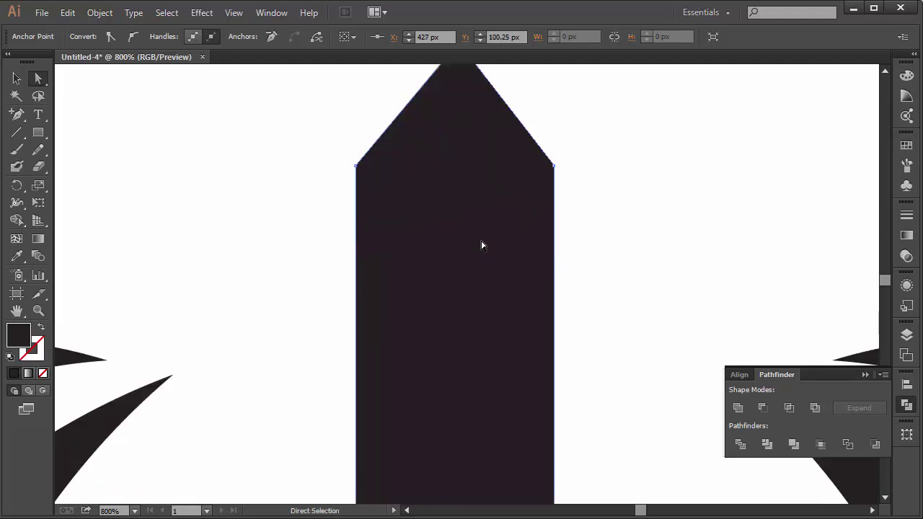
{"action": "scroll", "coordinate": [481, 245], "scroll_direction": "down", "scroll_amount": 4}
{"action": "scroll", "coordinate": [482, 246], "scroll_direction": "down", "scroll_amount": 2}
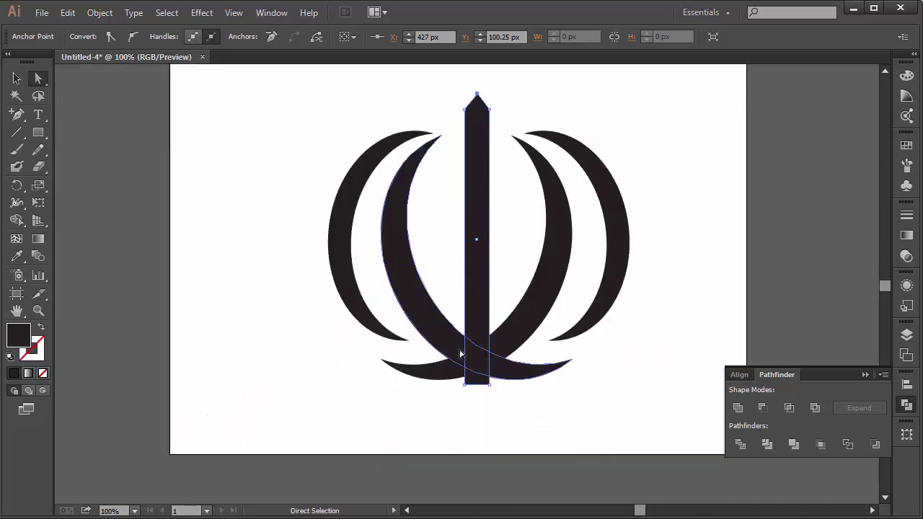
{"action": "scroll", "coordinate": [460, 353], "scroll_direction": "down", "scroll_amount": 3}
{"action": "scroll", "coordinate": [476, 284], "scroll_direction": "up", "scroll_amount": 4}
{"action": "scroll", "coordinate": [503, 272], "scroll_direction": "up", "scroll_amount": 2}
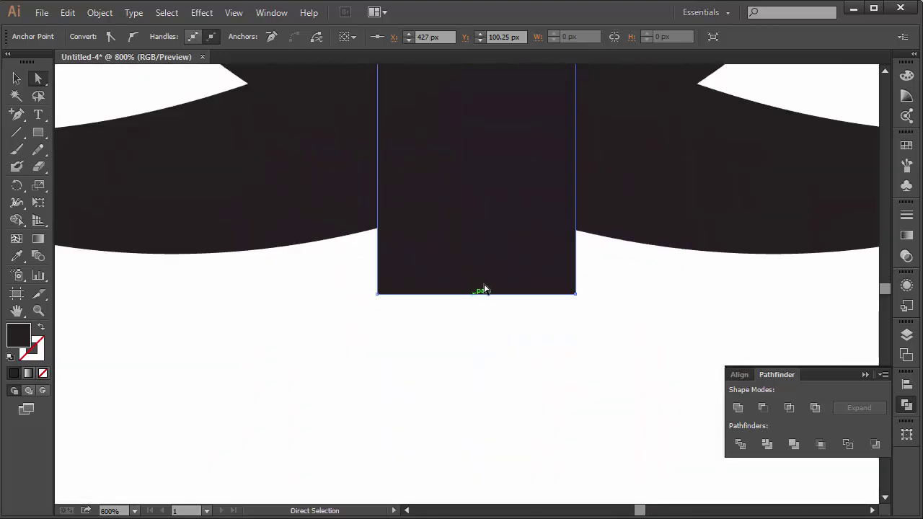
Step: Shorten the central bar so its bottom meets the bottom crescent's lower edge
{"action": "left_click", "coordinate": [484, 288]}
{"action": "left_click", "coordinate": [16, 78]}
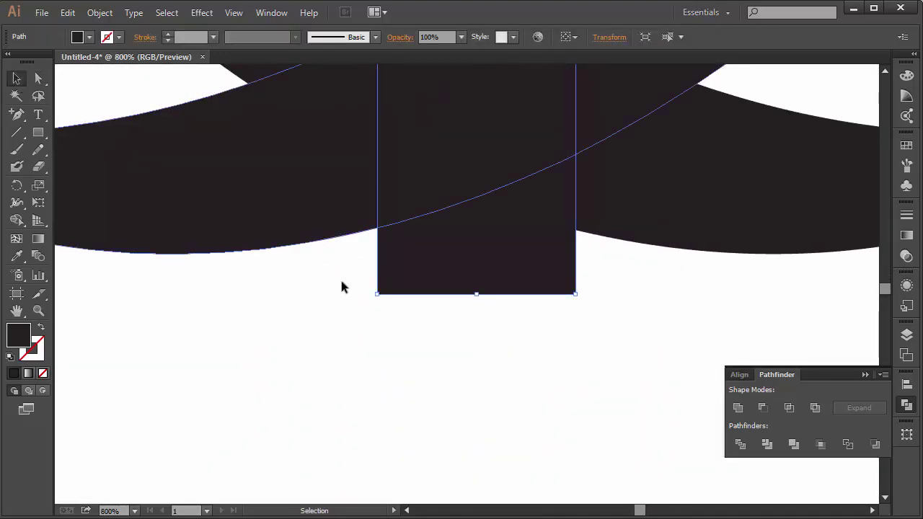
{"action": "left_click", "coordinate": [468, 321]}
{"action": "left_click", "coordinate": [476, 270]}
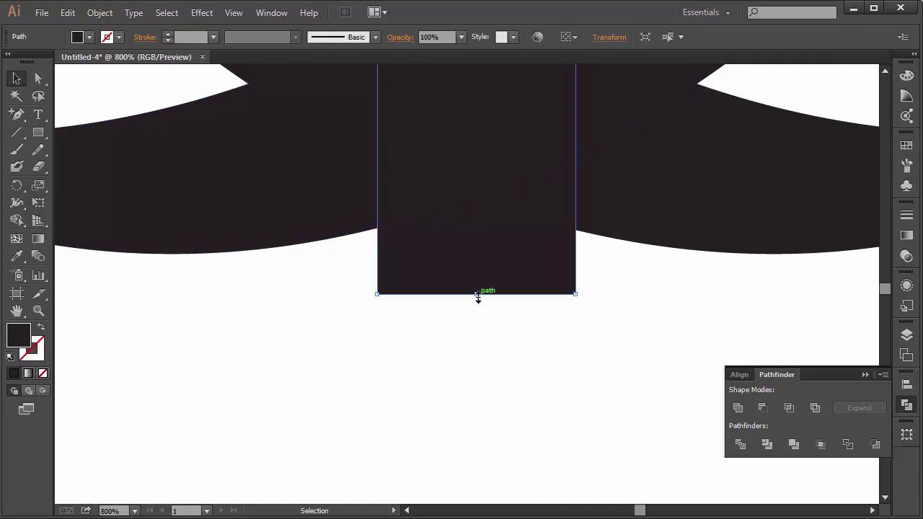
{"action": "left_click_drag", "start_coordinate": [476, 294], "coordinate": [477, 253]}
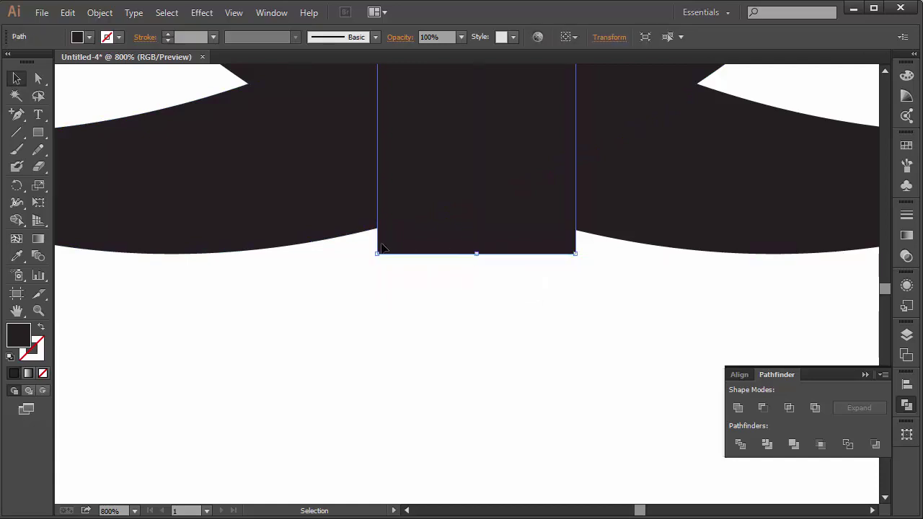
Step: Add a bottom-midpoint anchor to the bar and pull it down into a shallow point
{"action": "left_click", "coordinate": [17, 114]}
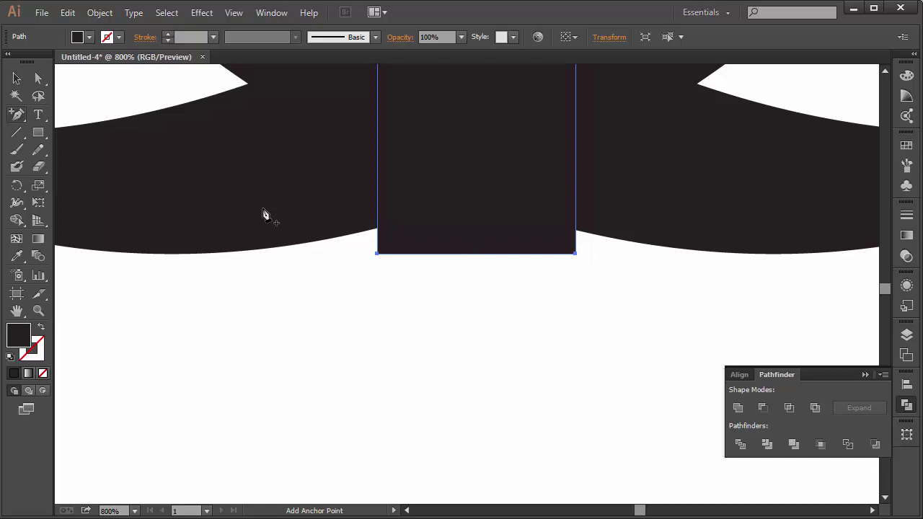
{"action": "left_click", "coordinate": [474, 253]}
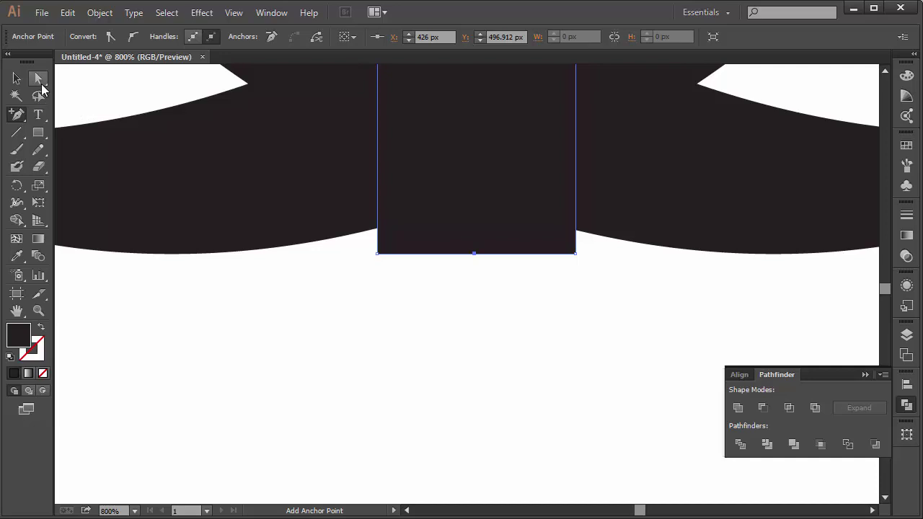
{"action": "left_click", "coordinate": [40, 82]}
{"action": "left_click_drag", "start_coordinate": [472, 254], "coordinate": [479, 276]}
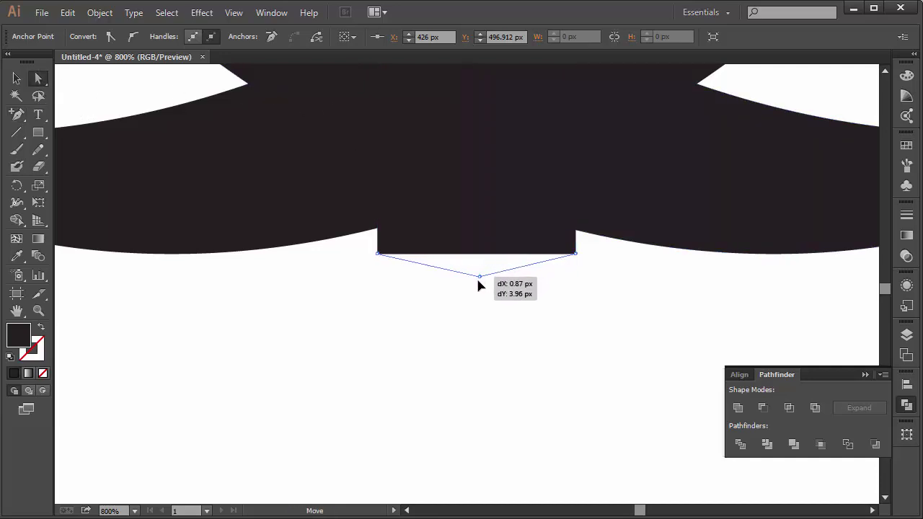
{"action": "left_click_drag", "start_coordinate": [479, 276], "coordinate": [476, 281]}
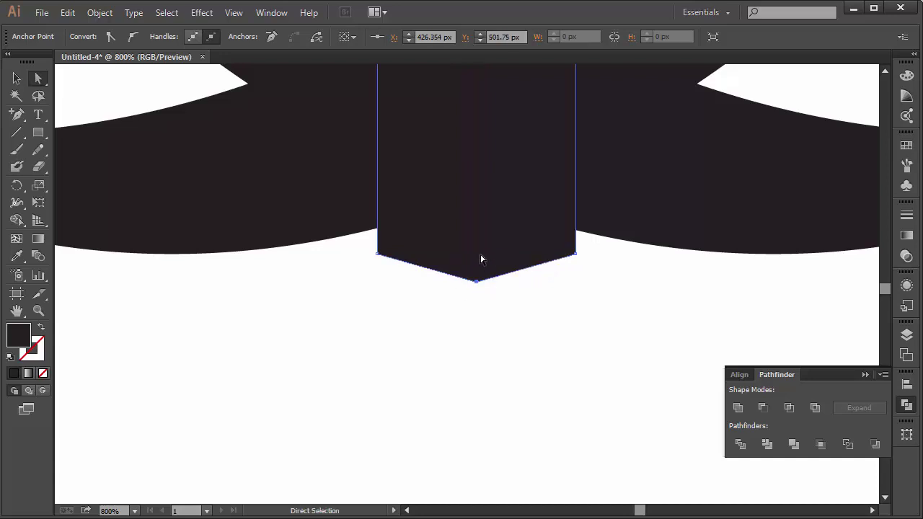
Step: Zoom out to view the whole emblem and reselect the central bar
{"action": "key", "text": "ctrl+minus"}
{"action": "key", "text": "ctrl+minus"}
{"action": "key", "text": "ctrl+minus"}
{"action": "scroll", "coordinate": [471, 194], "scroll_direction": "up", "scroll_amount": 5}
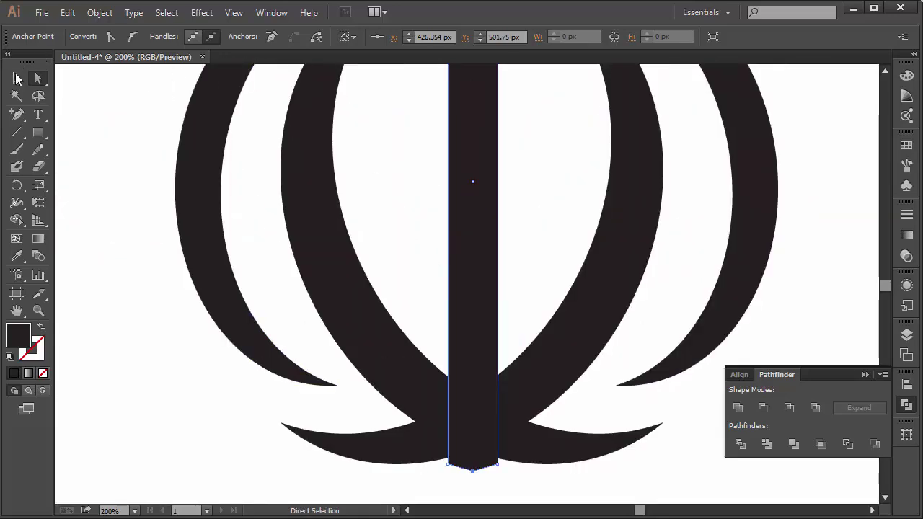
{"action": "left_click", "coordinate": [17, 78]}
{"action": "left_click", "coordinate": [474, 181]}
{"action": "scroll", "coordinate": [474, 181], "scroll_direction": "down", "scroll_amount": 1}
{"action": "scroll", "coordinate": [473, 180], "scroll_direction": "down", "scroll_amount": 1}
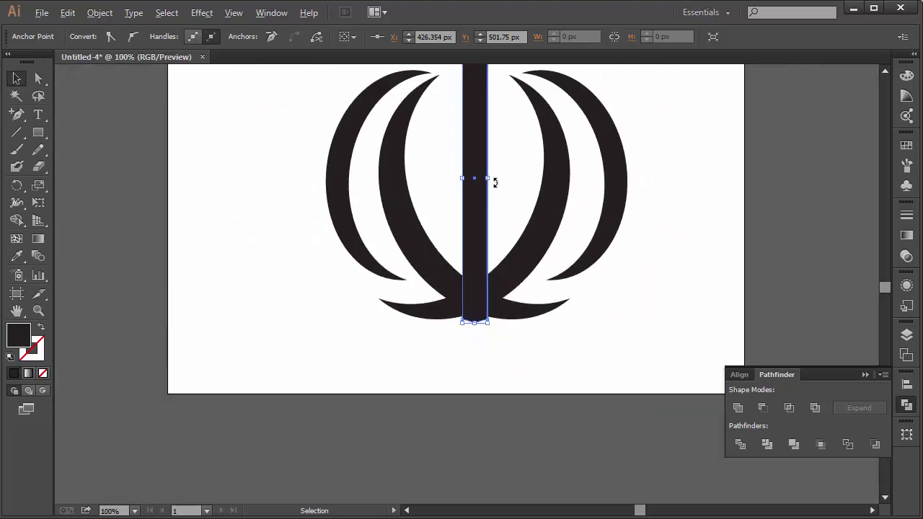
{"action": "scroll", "coordinate": [497, 188], "scroll_direction": "up", "scroll_amount": 4}
{"action": "scroll", "coordinate": [511, 195], "scroll_direction": "up", "scroll_amount": 1}
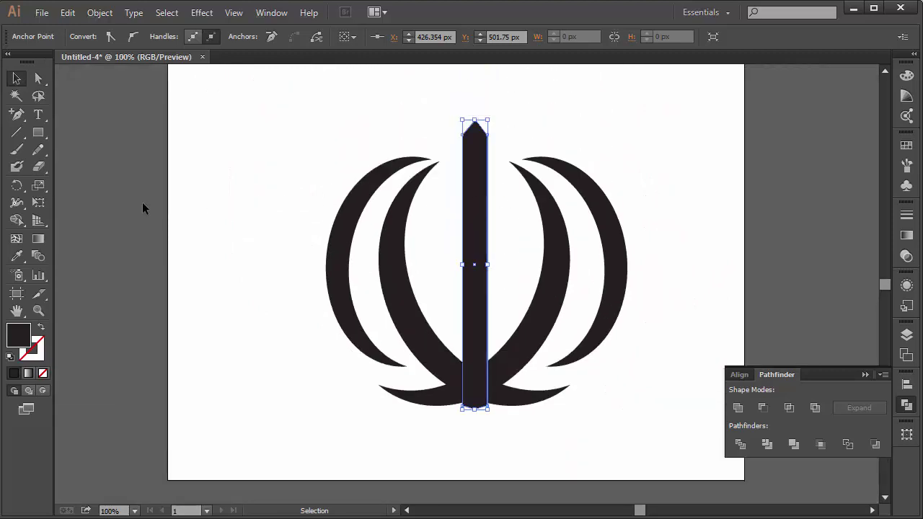
Step: Taper the bar with Free Distort by nudging its bottom and top corners
{"action": "left_click", "coordinate": [37, 205]}
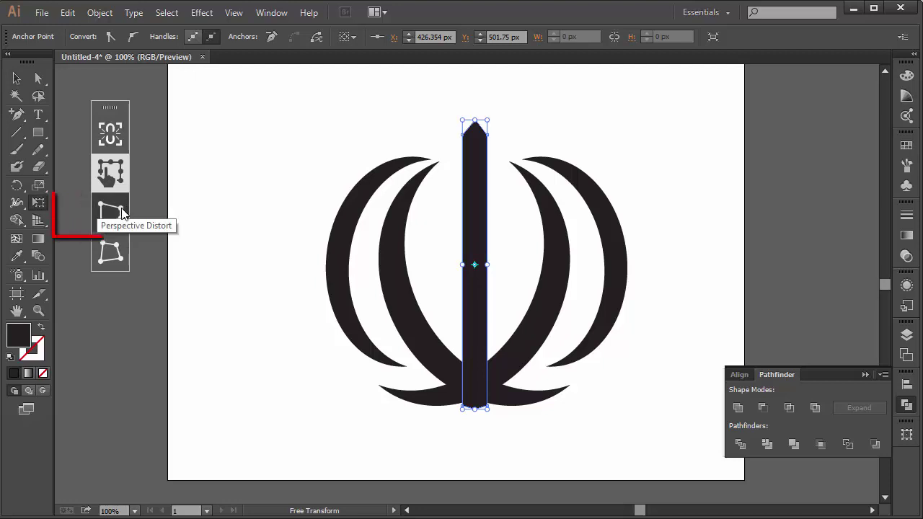
{"action": "left_click", "coordinate": [116, 220]}
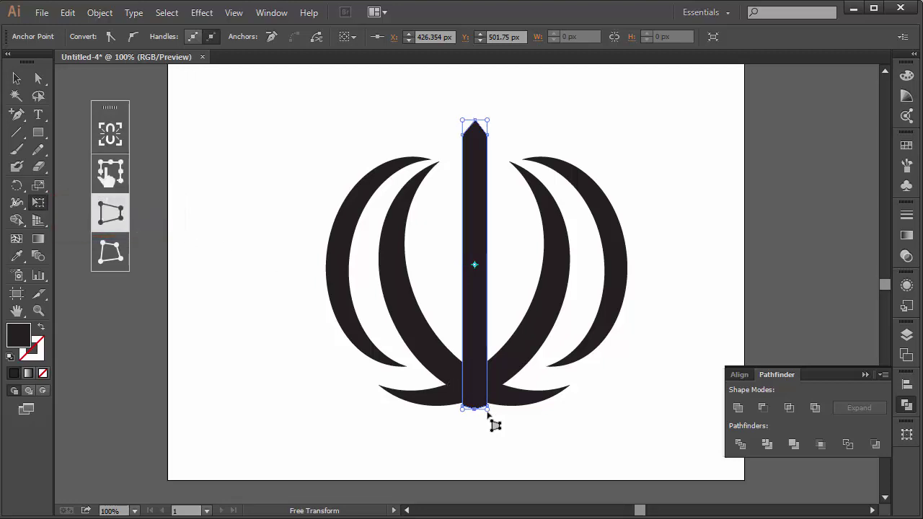
{"action": "left_click_drag", "start_coordinate": [486, 407], "coordinate": [481, 408]}
{"action": "left_click_drag", "start_coordinate": [488, 120], "coordinate": [494, 120]}
Step: Reselect the bar and redo Free Distort, narrowing its pointed top into a slim taper
{"action": "left_click", "coordinate": [17, 78]}
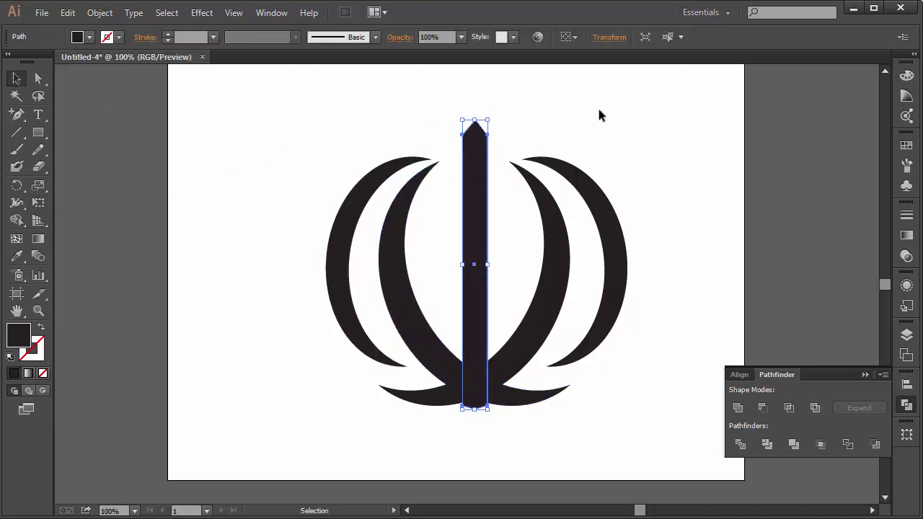
{"action": "left_click", "coordinate": [571, 124]}
{"action": "left_click", "coordinate": [469, 166]}
{"action": "left_click", "coordinate": [43, 201]}
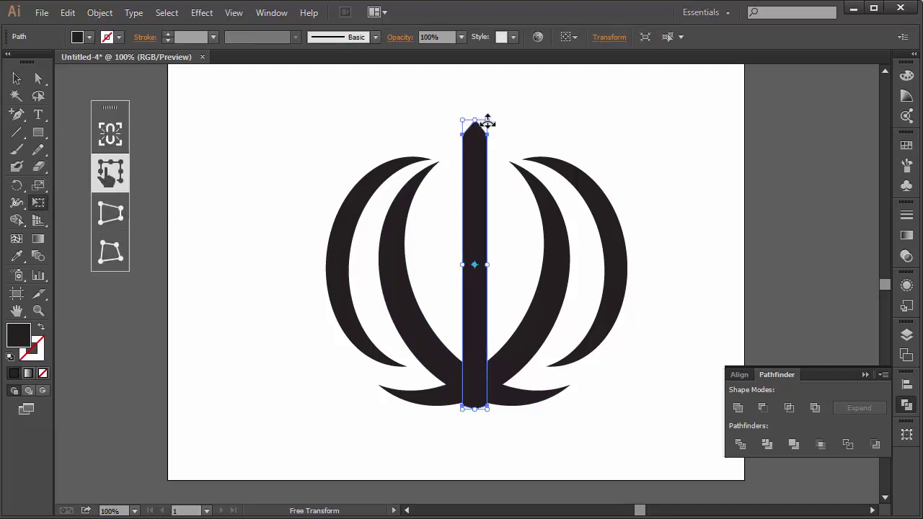
{"action": "left_click", "coordinate": [120, 218]}
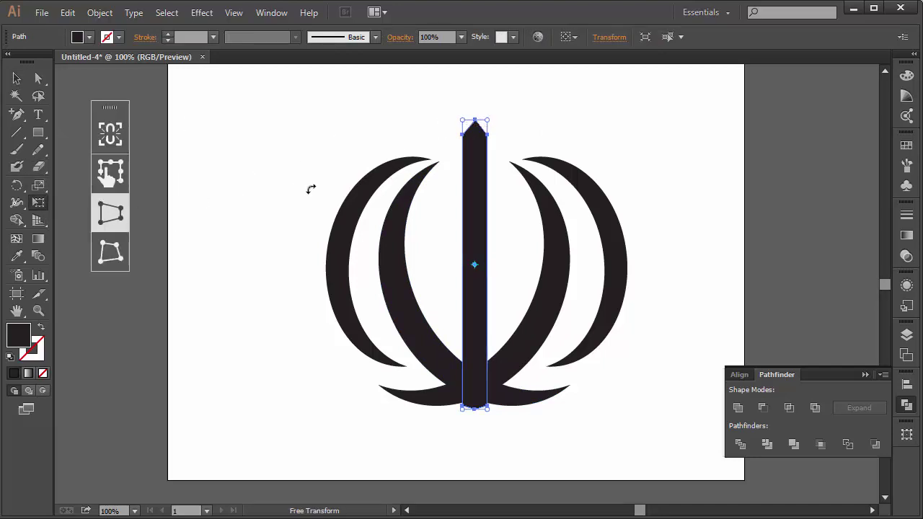
{"action": "left_click_drag", "start_coordinate": [488, 120], "coordinate": [498, 120]}
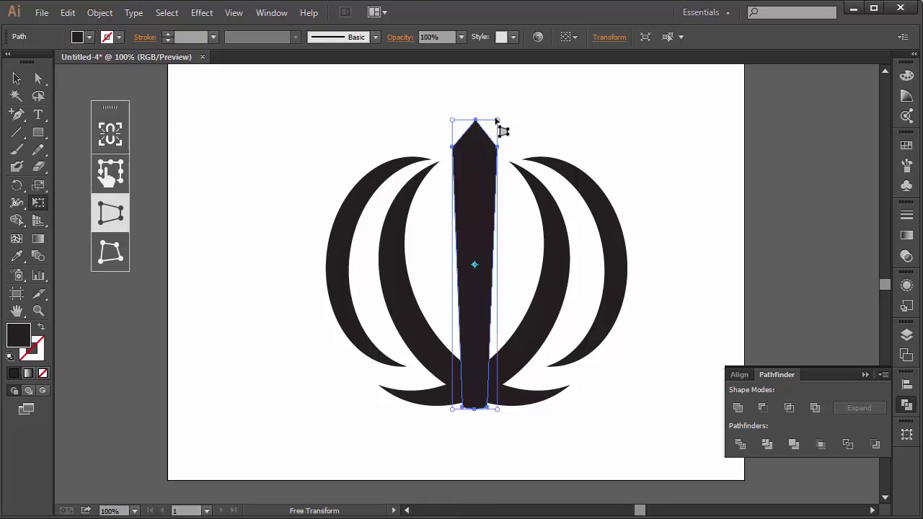
{"action": "left_click_drag", "start_coordinate": [498, 121], "coordinate": [493, 120]}
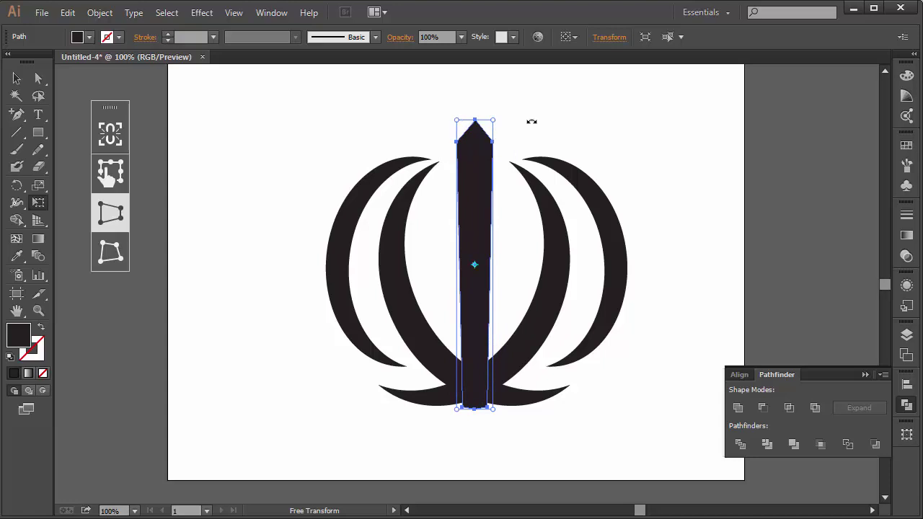
Step: Deselect the finished bar and bring up the basic shapes flyout
{"action": "left_click", "coordinate": [10, 80]}
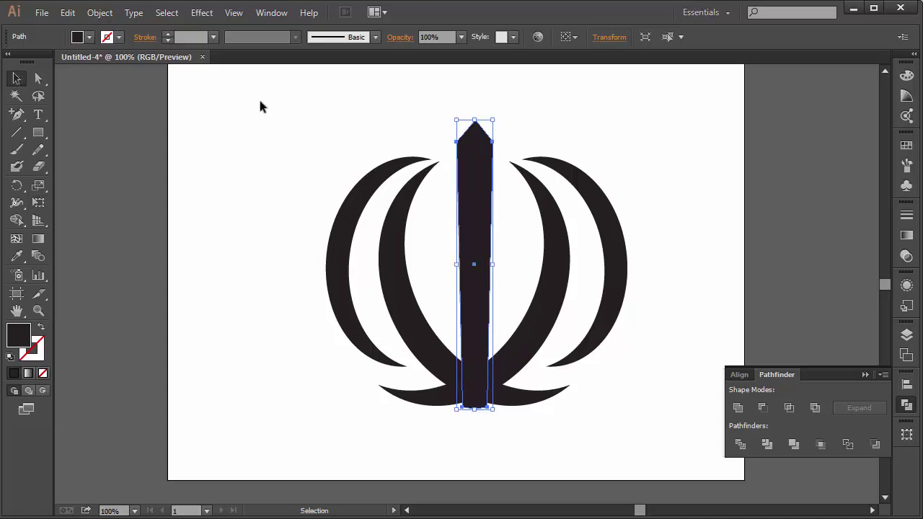
{"action": "left_click", "coordinate": [295, 120]}
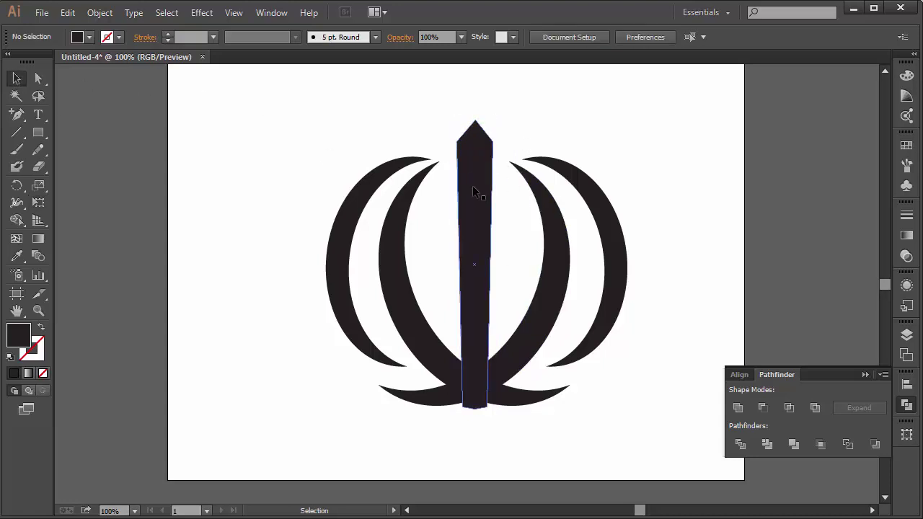
{"action": "scroll", "coordinate": [460, 101], "scroll_direction": "up", "scroll_amount": 3}
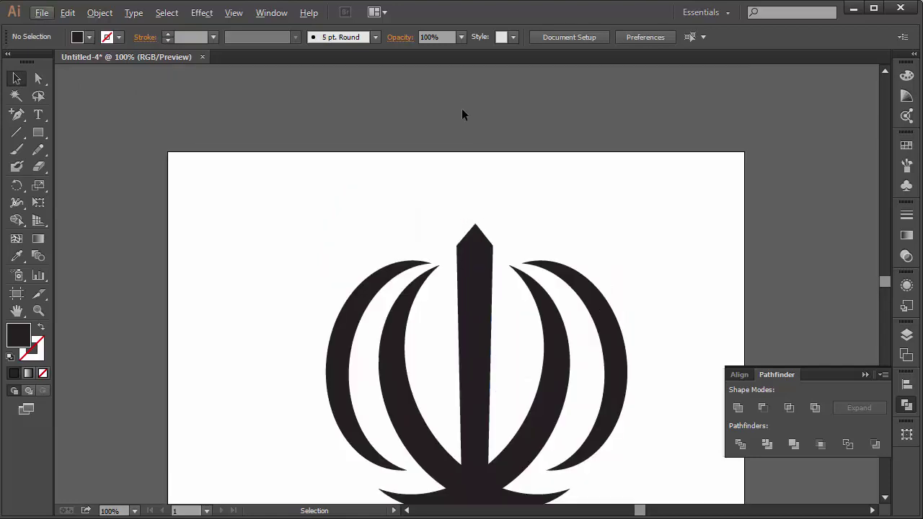
{"action": "scroll", "coordinate": [454, 227], "scroll_direction": "up", "scroll_amount": 2}
{"action": "scroll", "coordinate": [438, 217], "scroll_direction": "down", "scroll_amount": 2}
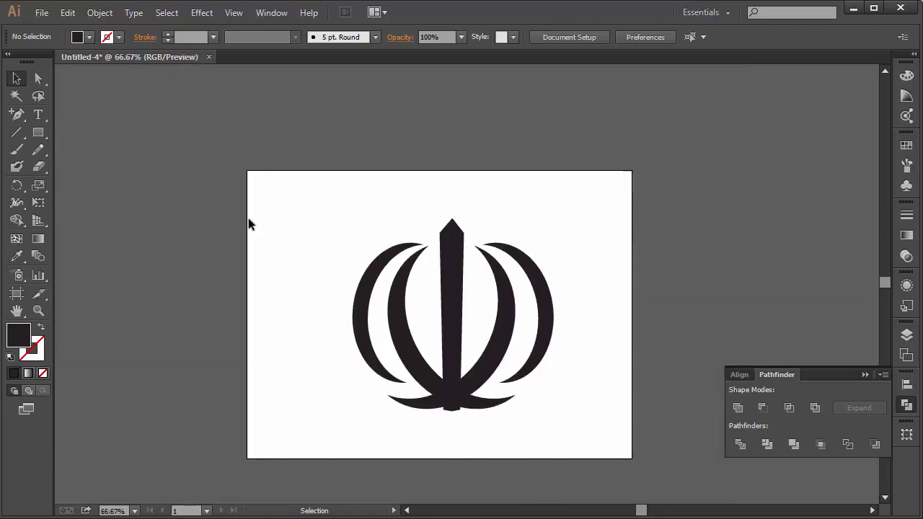
{"action": "scroll", "coordinate": [248, 216], "scroll_direction": "up", "scroll_amount": 1}
{"action": "left_click_drag", "start_coordinate": [38, 133], "coordinate": [79, 168]}
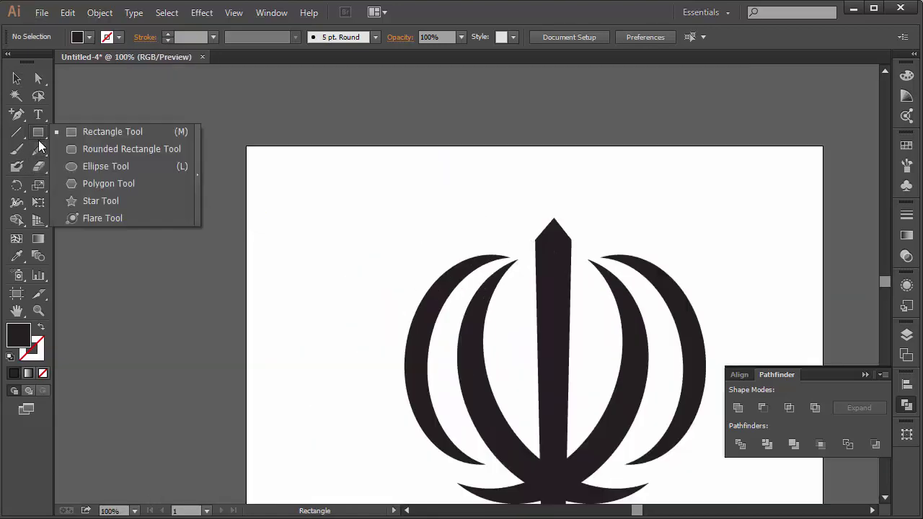
Step: Create a 100 x 100 px circle with the Ellipse tool
{"action": "left_click", "coordinate": [79, 168]}
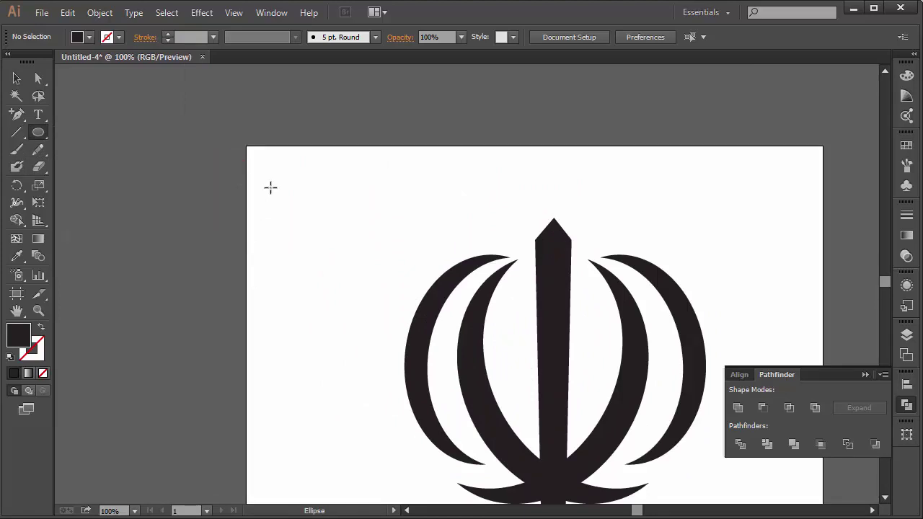
{"action": "left_click", "coordinate": [322, 202]}
{"action": "left_click", "coordinate": [561, 285]}
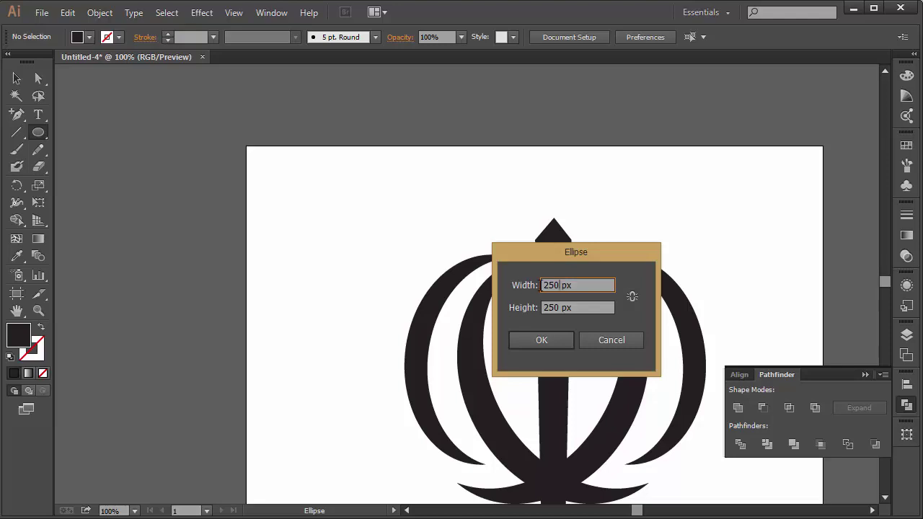
{"action": "type", "text": "100"}
{"action": "left_click_drag", "start_coordinate": [559, 311], "coordinate": [532, 310]}
{"action": "type", "text": "10"}
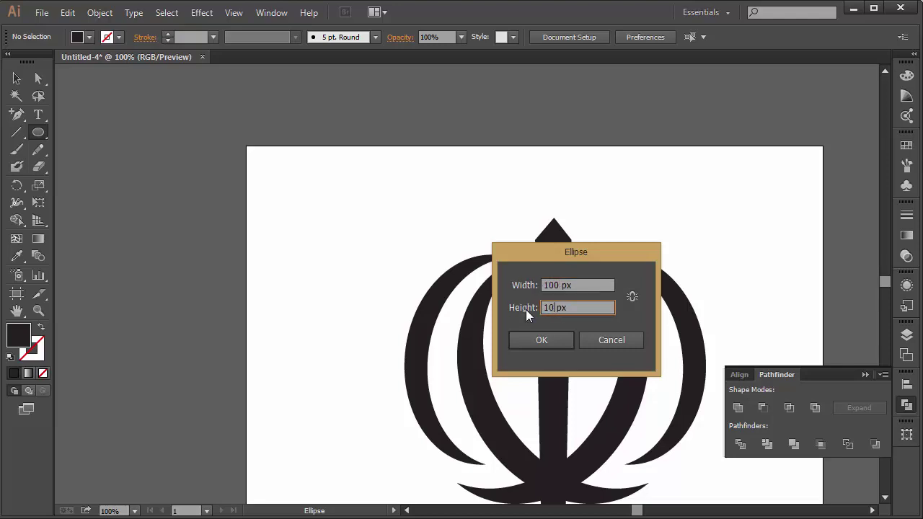
{"action": "type", "text": "0"}
{"action": "left_click", "coordinate": [544, 339]}
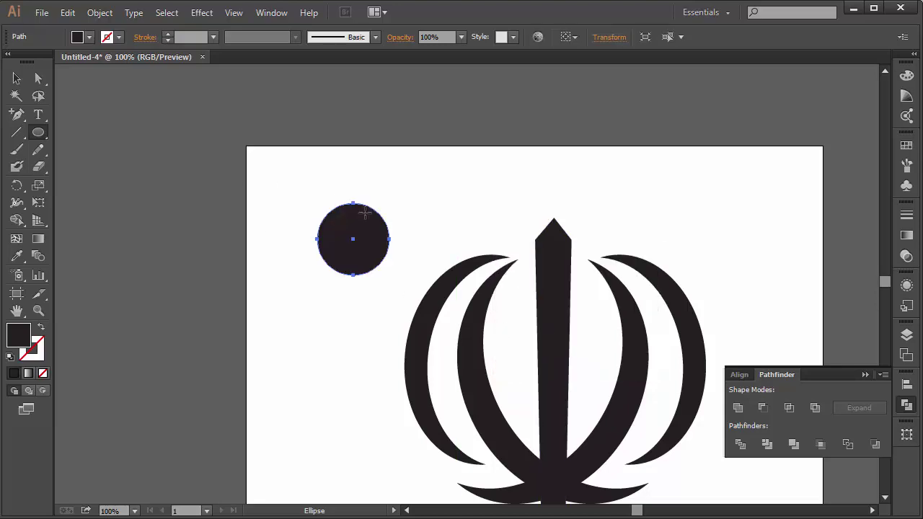
Step: Move the circle left and Alt-drag an overlapping copy up and to the right
{"action": "left_click", "coordinate": [17, 78]}
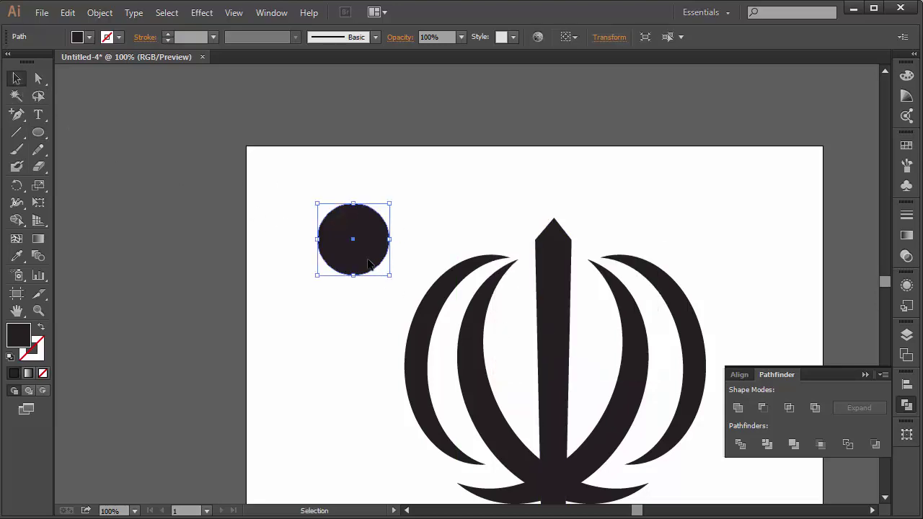
{"action": "left_click_drag", "start_coordinate": [367, 264], "coordinate": [309, 264]}
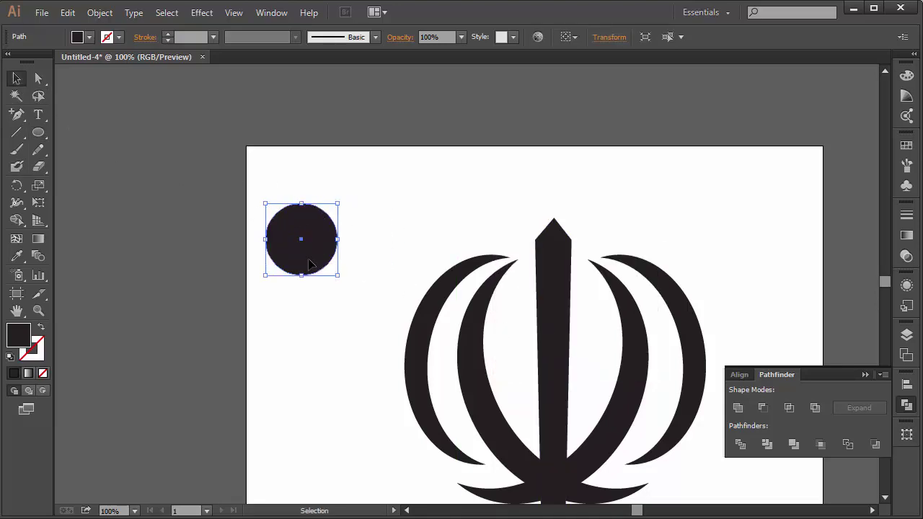
{"action": "mouse_move", "coordinate": [309, 264]}
{"action": "left_mouse_down"}
{"action": "mouse_move", "coordinate": [343, 264]}
{"action": "mouse_move", "coordinate": [347, 237]}
{"action": "left_mouse_up"}
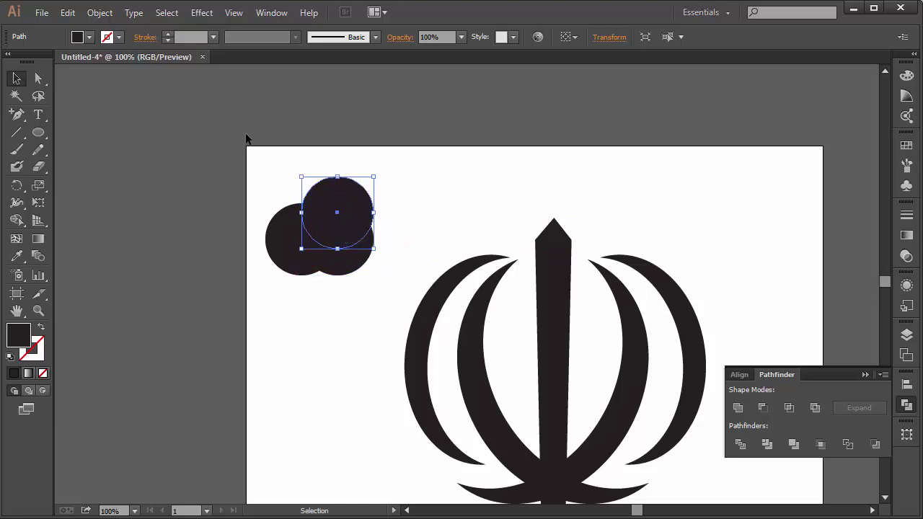
Step: Fill the top circle white and place a white copy to its left
{"action": "left_click", "coordinate": [89, 37]}
{"action": "left_click", "coordinate": [30, 62]}
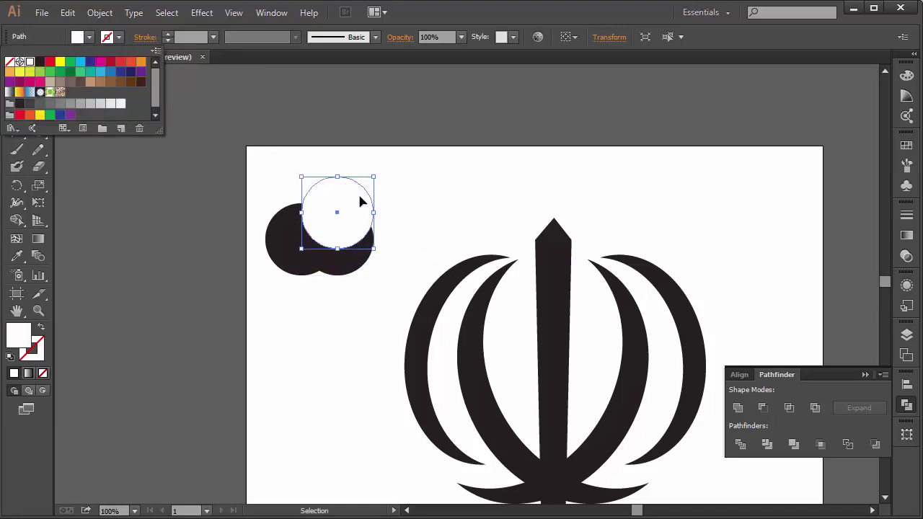
{"action": "left_click", "coordinate": [355, 231]}
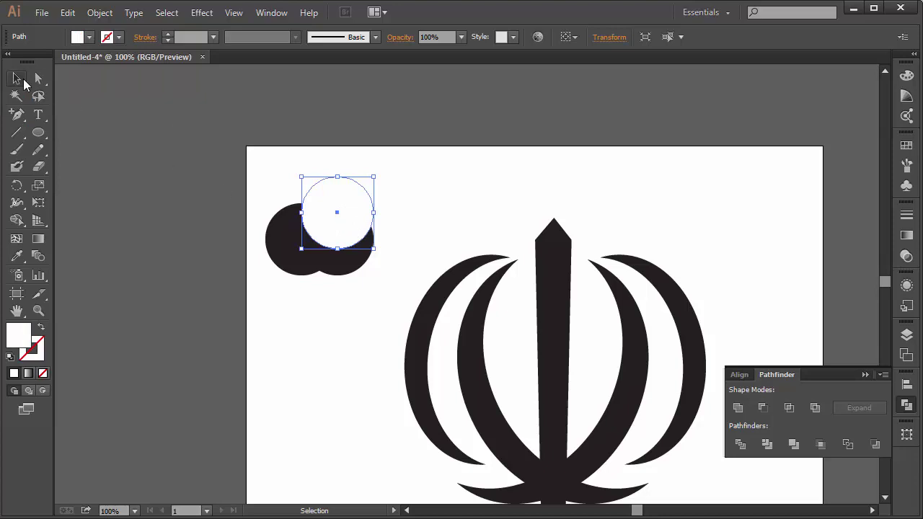
{"action": "left_click", "coordinate": [464, 233]}
{"action": "left_click", "coordinate": [349, 223]}
{"action": "left_click_drag", "start_coordinate": [357, 234], "coordinate": [320, 235]}
{"action": "left_click", "coordinate": [418, 220]}
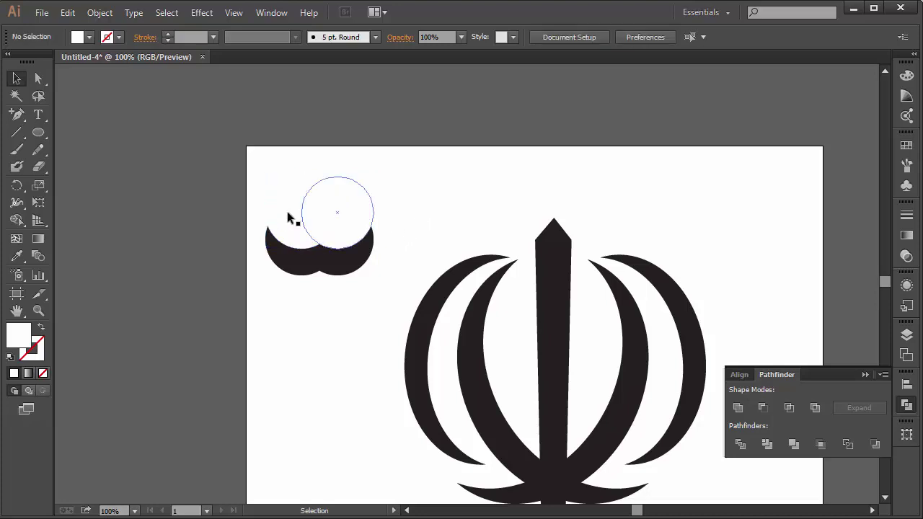
Step: Select all four overlapping circles and apply Pathfinder Merge
{"action": "left_click", "coordinate": [310, 220]}
{"action": "left_click", "coordinate": [351, 221], "text": "shift"}
{"action": "left_click", "coordinate": [324, 200], "text": "shift"}
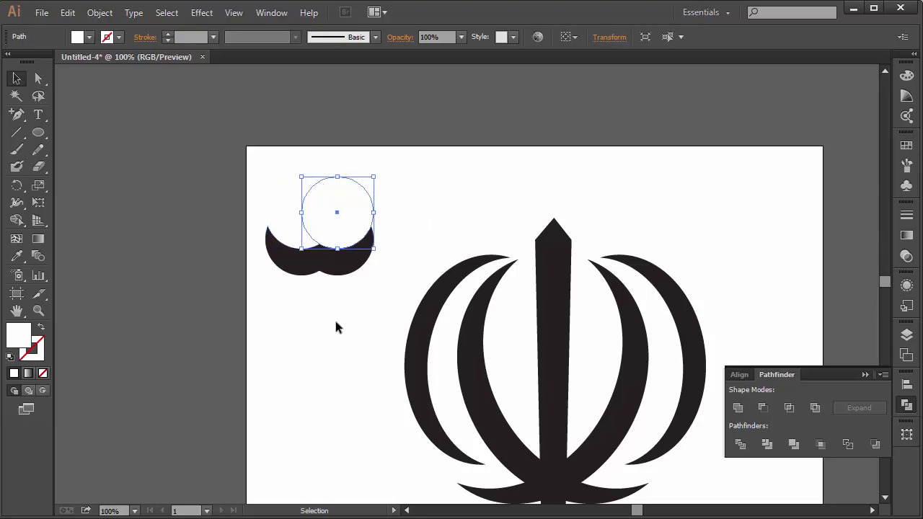
{"action": "left_click", "coordinate": [295, 211], "text": "shift"}
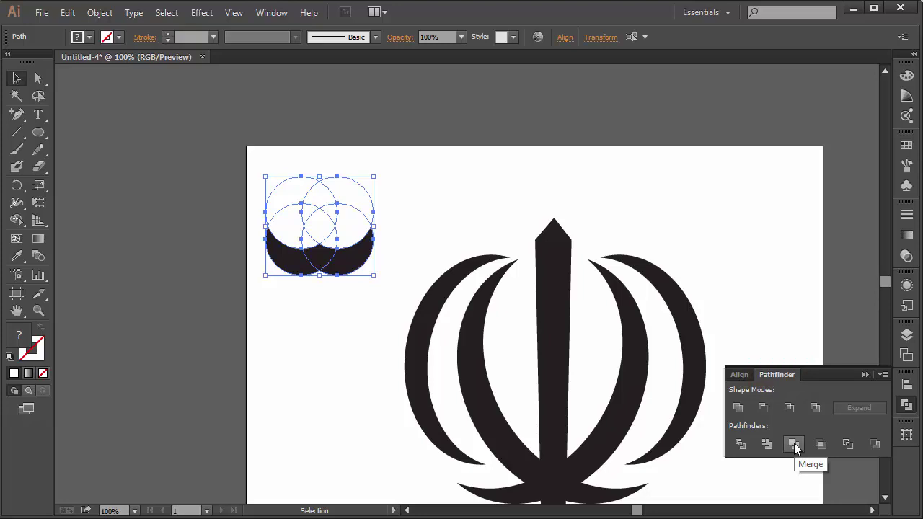
{"action": "left_click", "coordinate": [794, 442]}
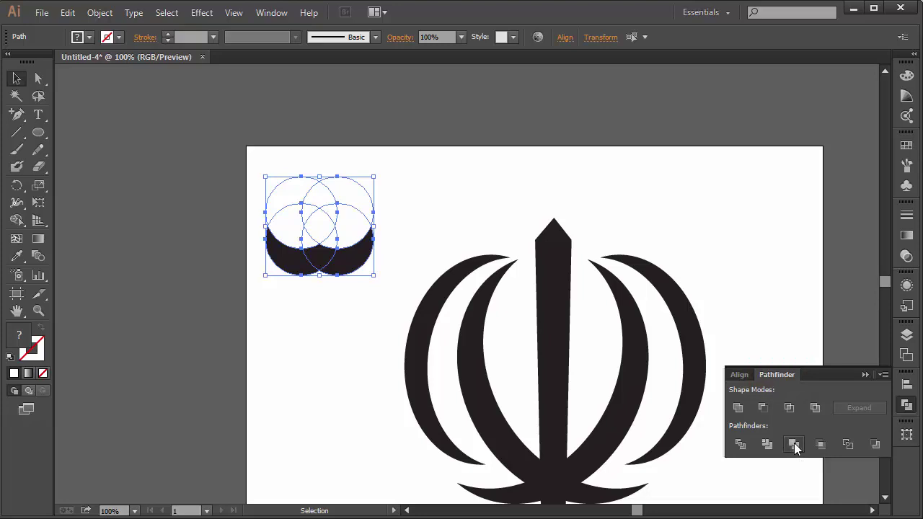
Step: Delete the white piece in isolation mode, leaving the black double-crescent cap selected
{"action": "left_click", "coordinate": [333, 289]}
{"action": "double_click", "coordinate": [322, 209]}
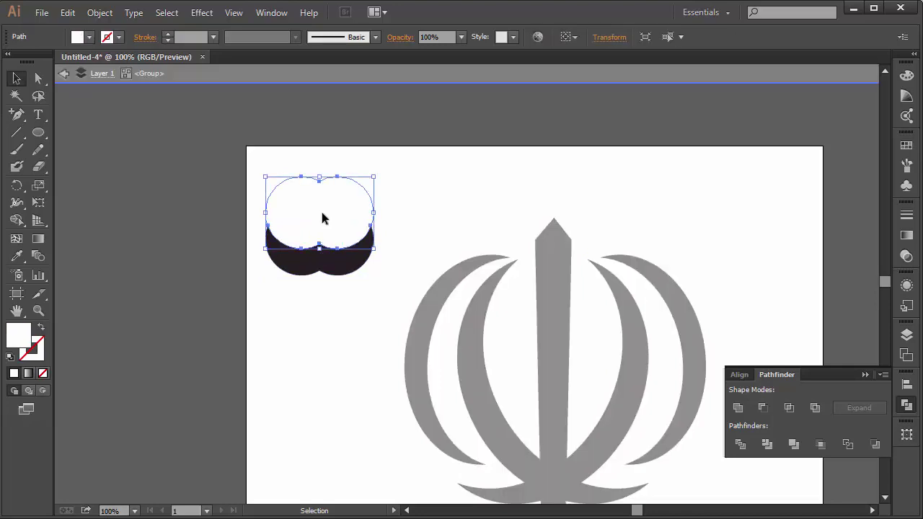
{"action": "key", "text": "Delete"}
{"action": "double_click", "coordinate": [324, 317]}
{"action": "left_click", "coordinate": [321, 263]}
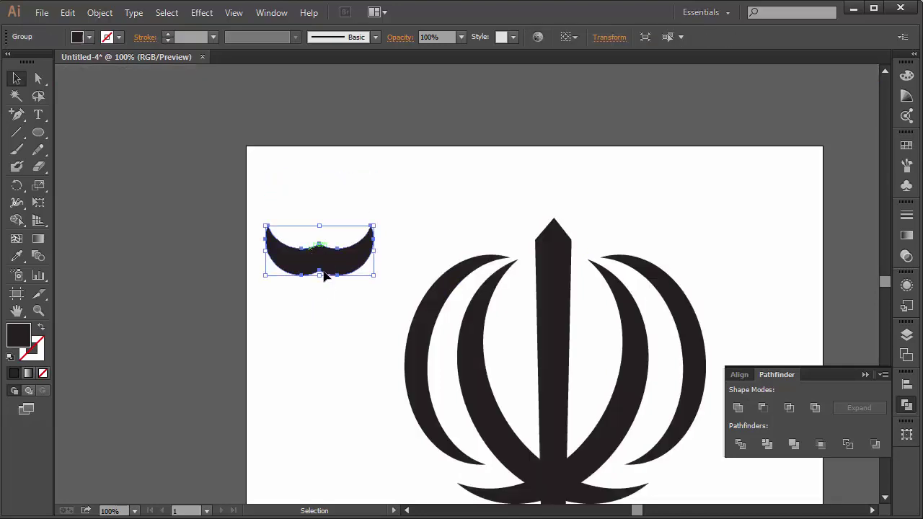
Step: Move the cap above the bar and scale it down to sit just over the point
{"action": "left_click_drag", "start_coordinate": [375, 260], "coordinate": [573, 202]}
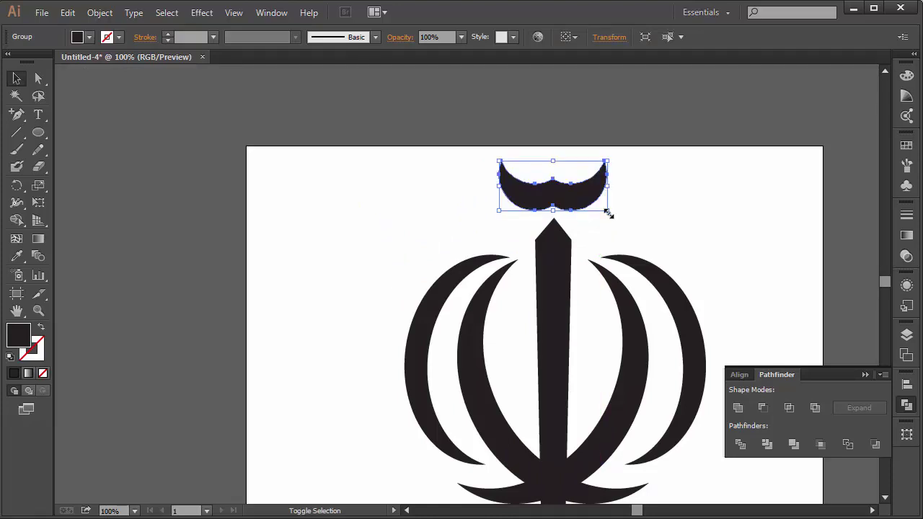
{"action": "left_click_drag", "start_coordinate": [608, 212], "coordinate": [575, 204]}
{"action": "left_click", "coordinate": [577, 195]}
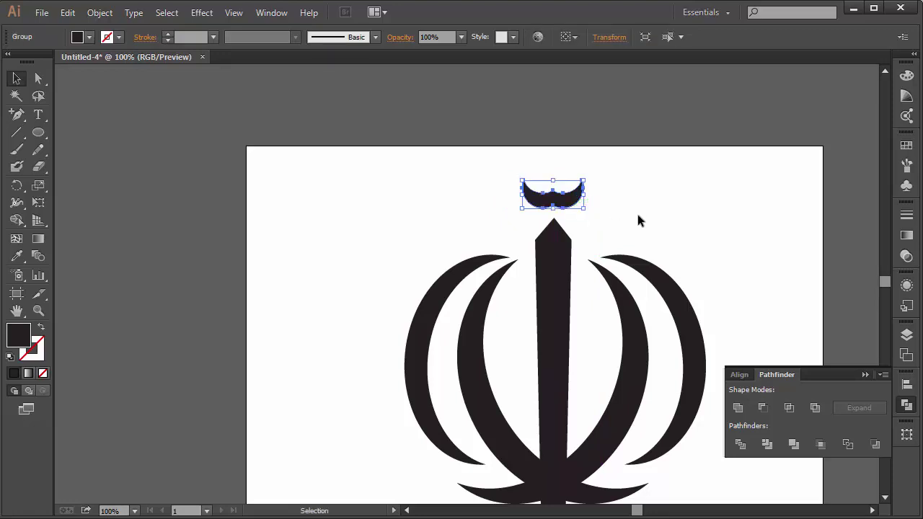
{"action": "left_click", "coordinate": [651, 252]}
Step: Select the entire emblem and shift it slightly left and down
{"action": "scroll", "coordinate": [662, 252], "scroll_direction": "down", "scroll_amount": 2}
{"action": "scroll", "coordinate": [675, 242], "scroll_direction": "up", "scroll_amount": 1}
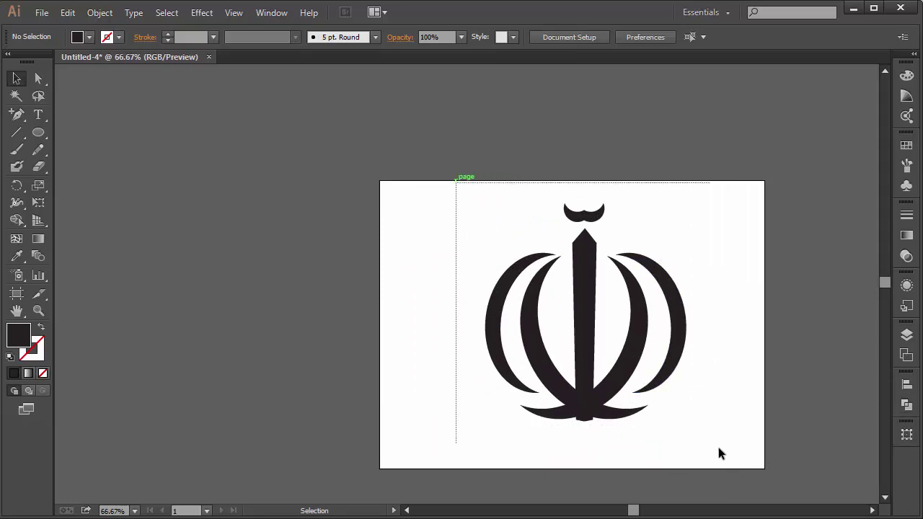
{"action": "left_click_drag", "start_coordinate": [455, 181], "coordinate": [719, 453]}
{"action": "left_click_drag", "start_coordinate": [634, 359], "coordinate": [617, 367]}
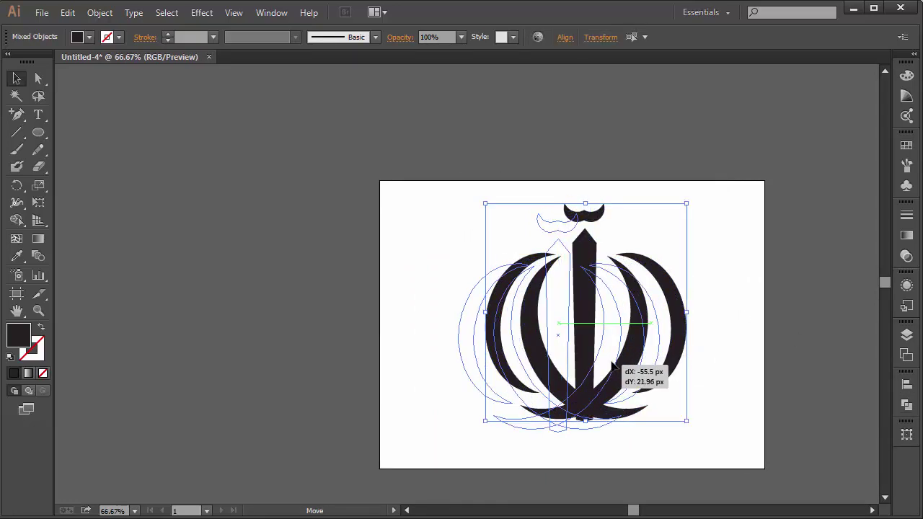